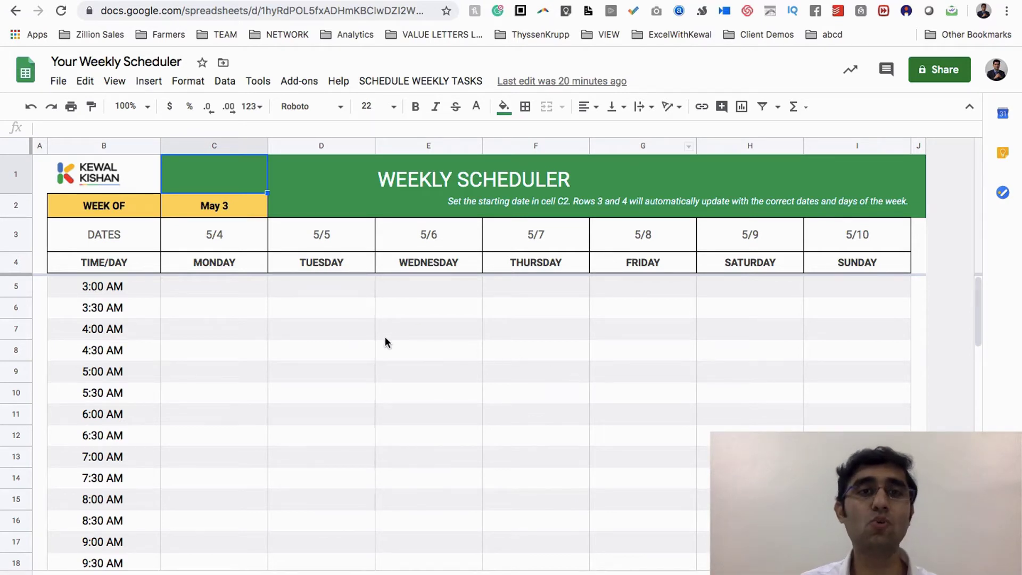
Examine the Google Calendar week view and read the scheduler's instructions for entering and deleting events
key("ctrl+Tab")
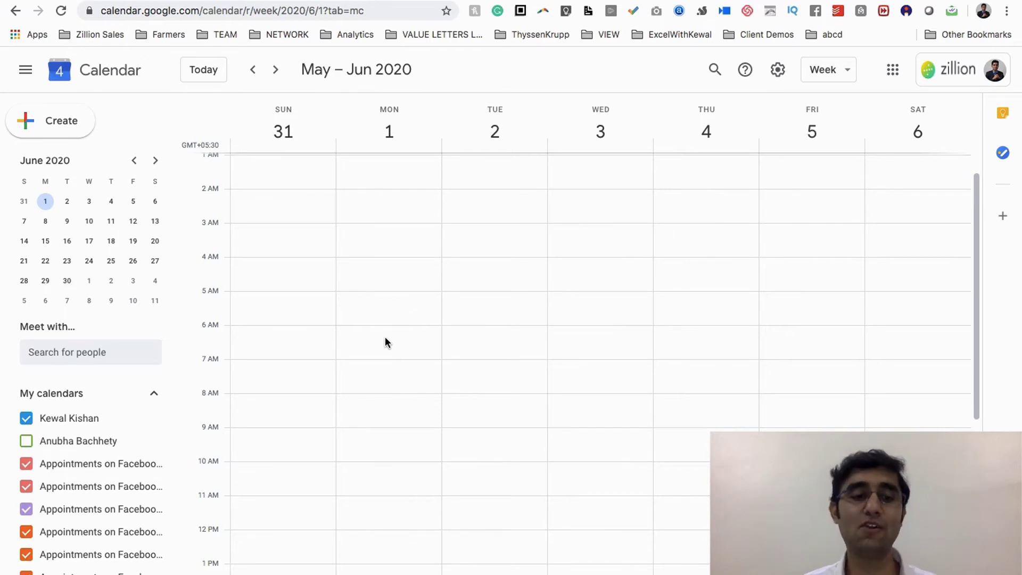
key("ctrl+shift+Tab")
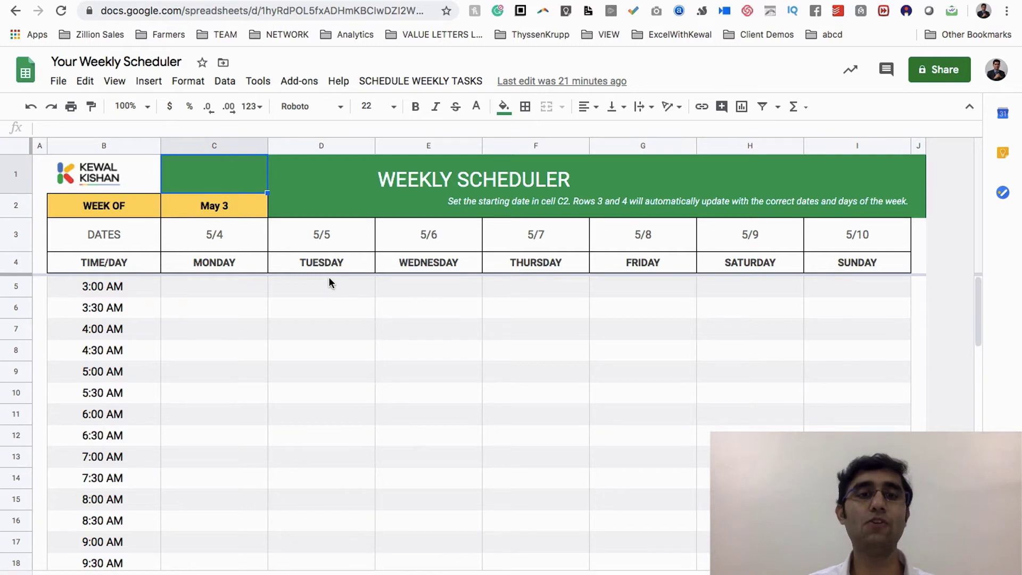
key("ctrl+Tab")
key("ctrl+shift+Tab")
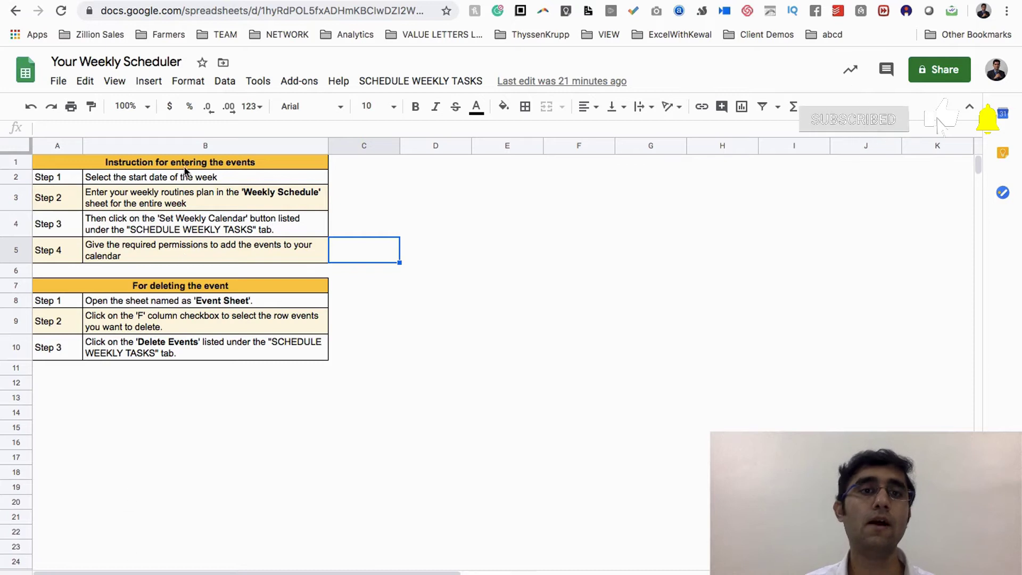
left_click_drag(210, 178, 185, 259)
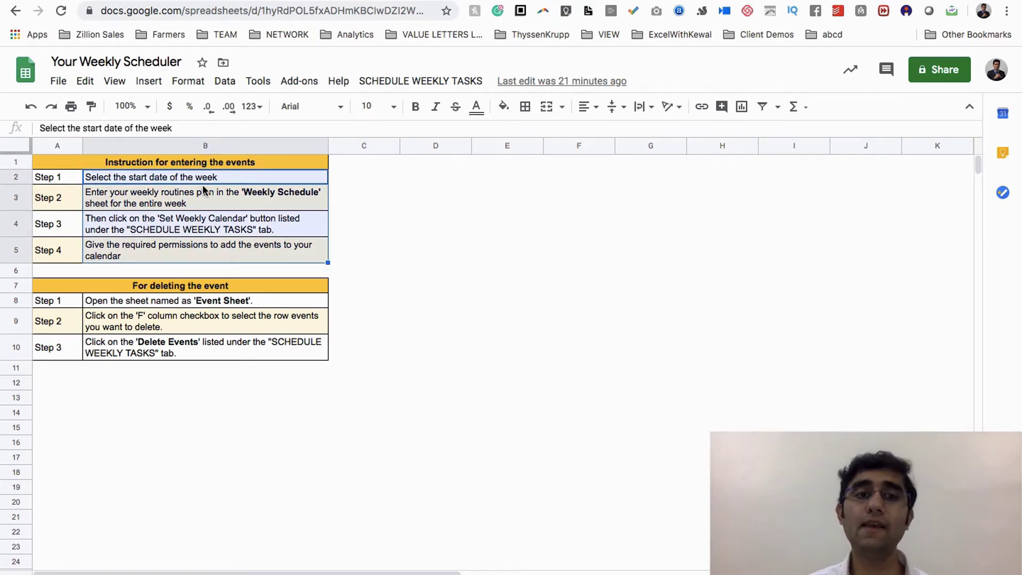
left_click_drag(171, 302, 166, 356)
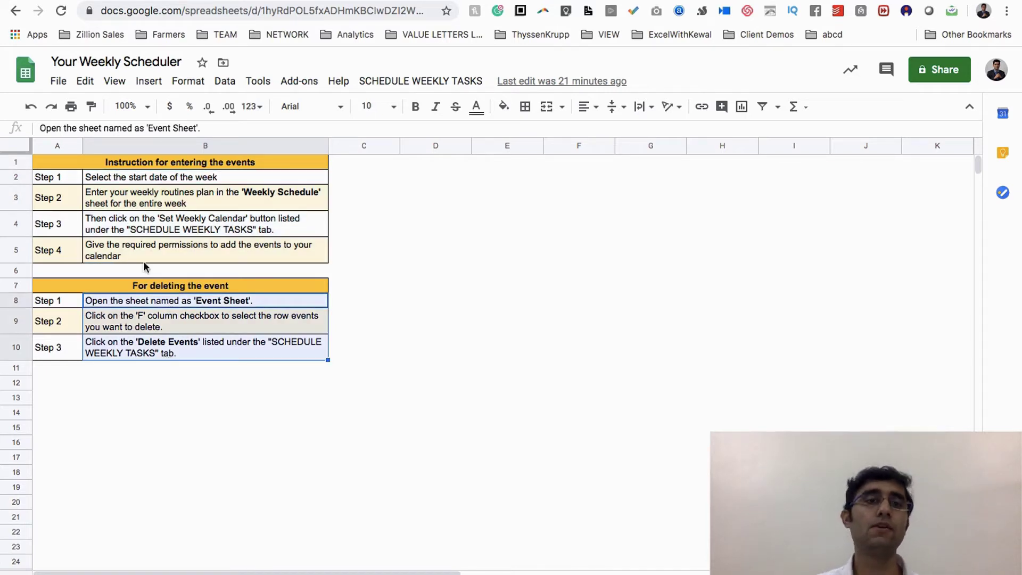
left_click(122, 195)
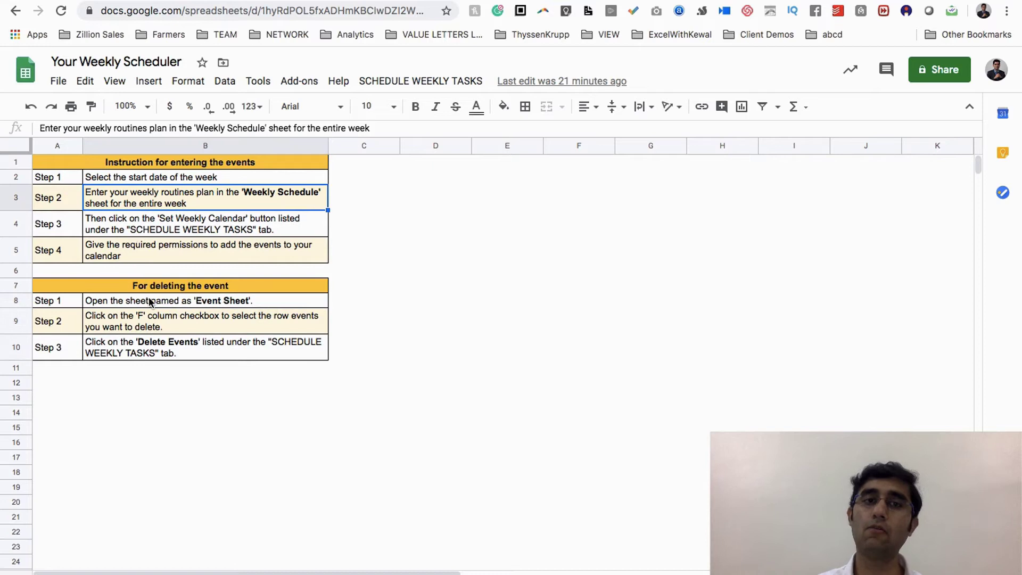
left_click(111, 179)
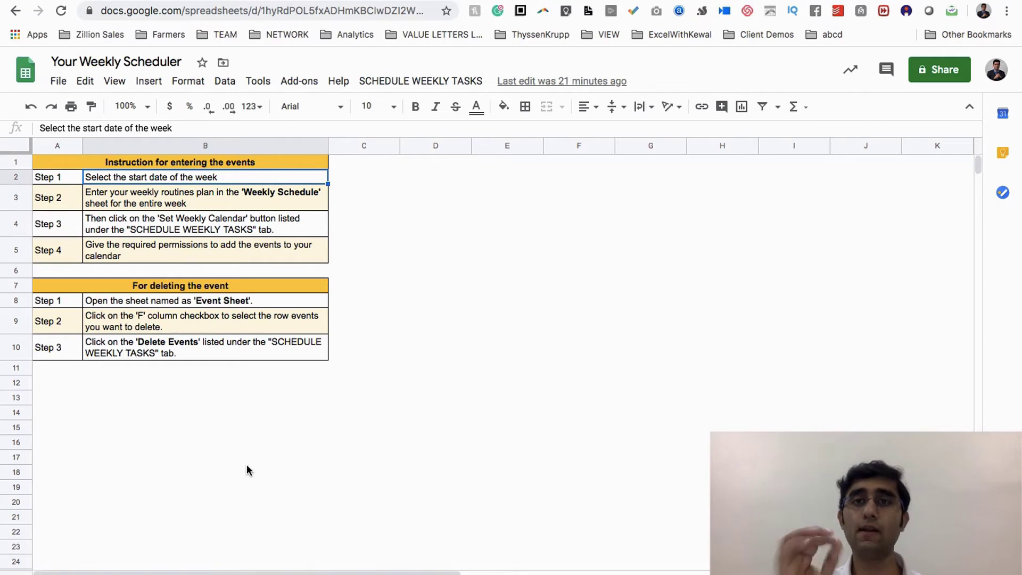
Set the week's starting date in cell C2 of the weekly scheduler to 5/31/2020
key("alt+Down")
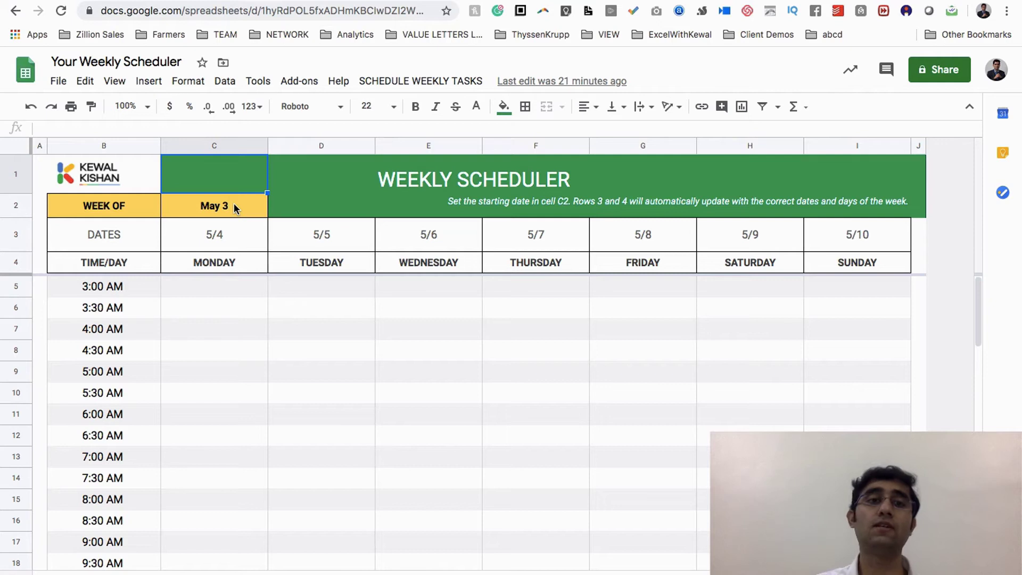
left_click(207, 207)
double_click(213, 207)
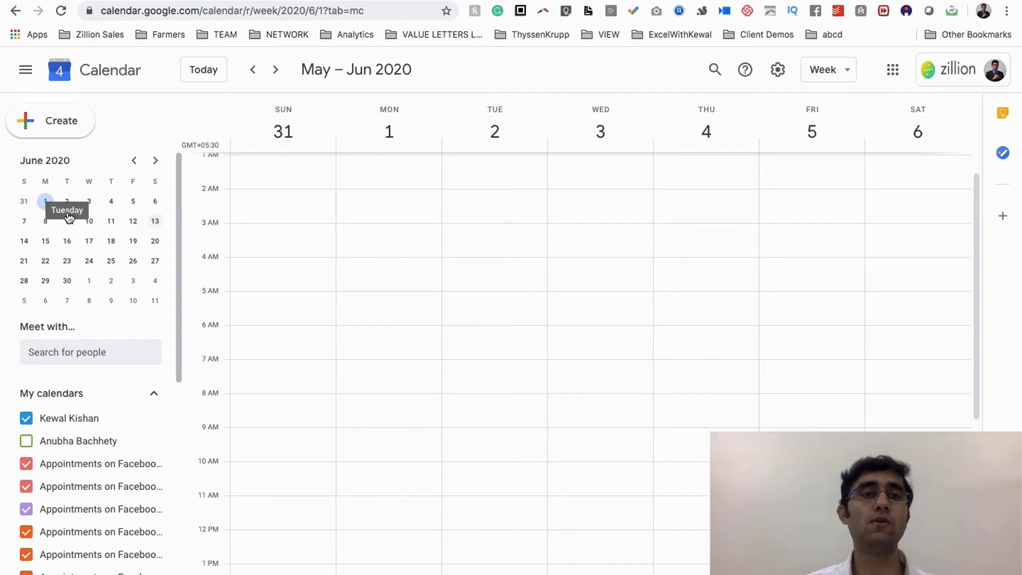
left_click(29, 200)
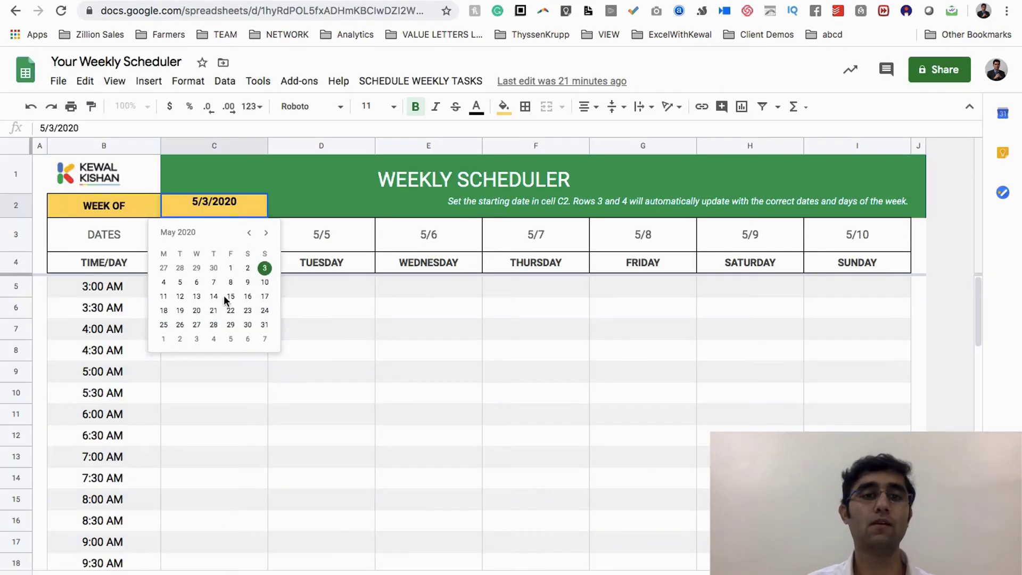
left_click(264, 325)
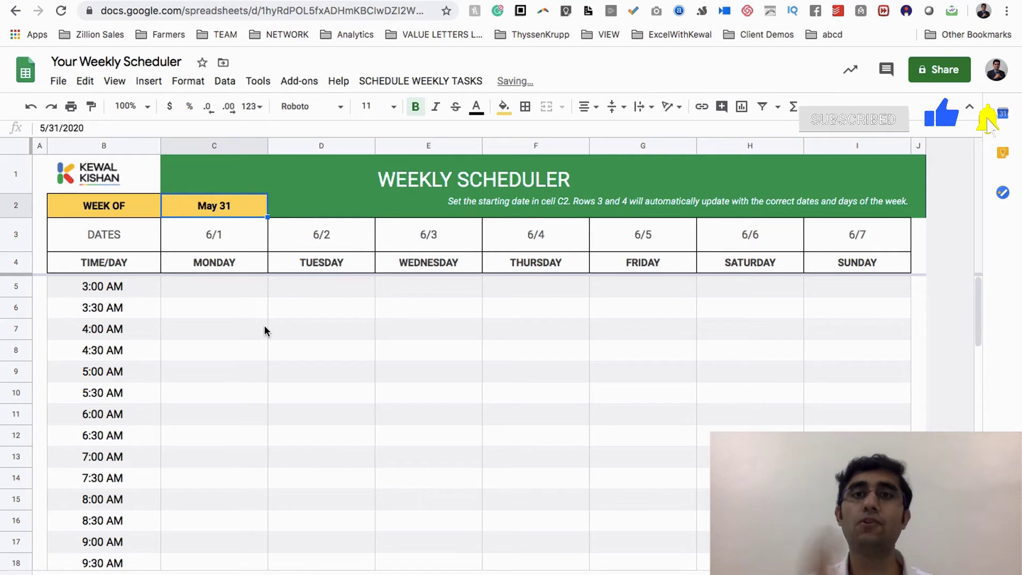
Check the dates and weekday headings in rows 3 and 4 against the new starting date
left_click(219, 266)
left_click(856, 263)
left_click(219, 237)
left_click(304, 238)
left_click(410, 228)
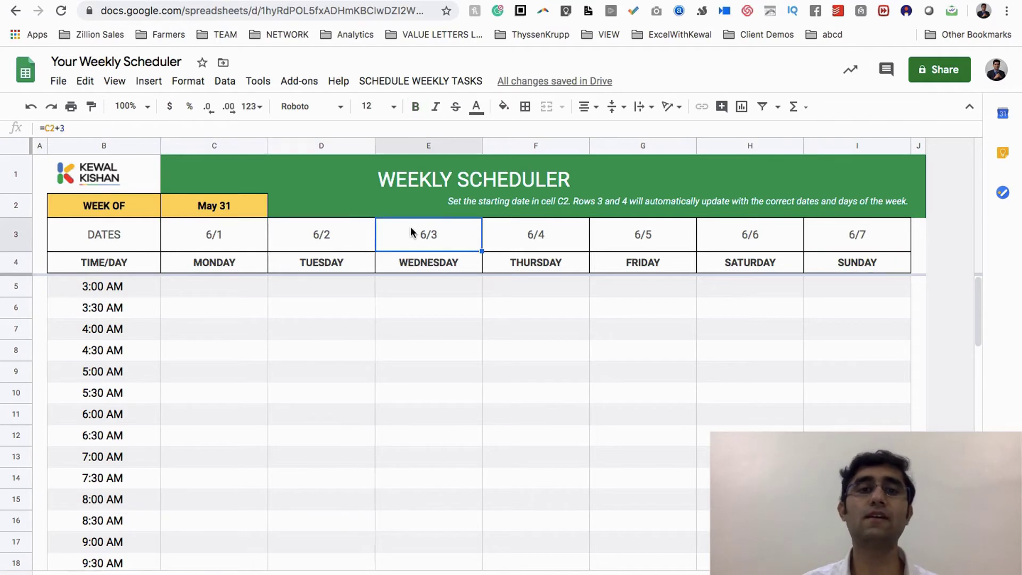
left_click(232, 244)
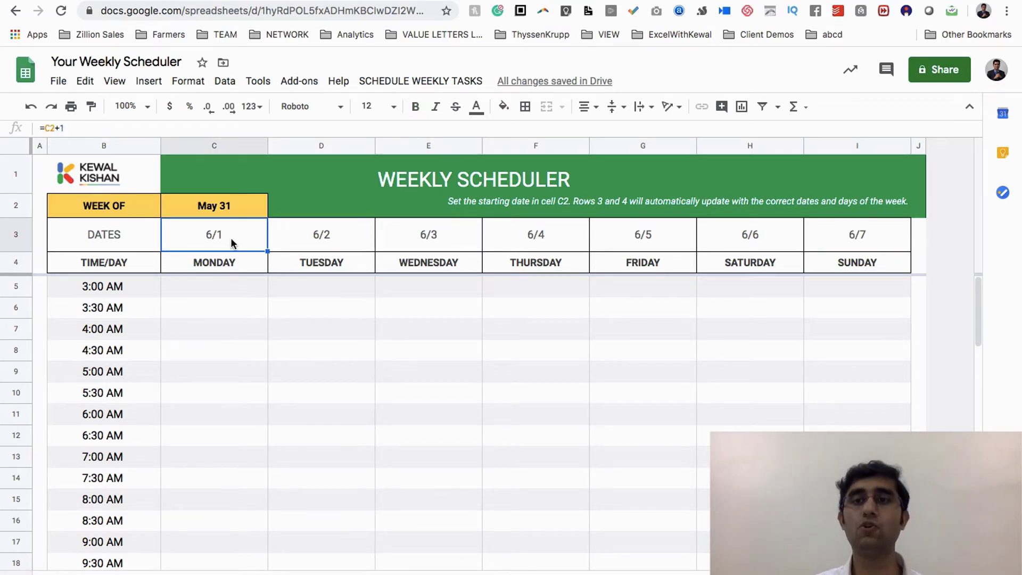
left_click(778, 250)
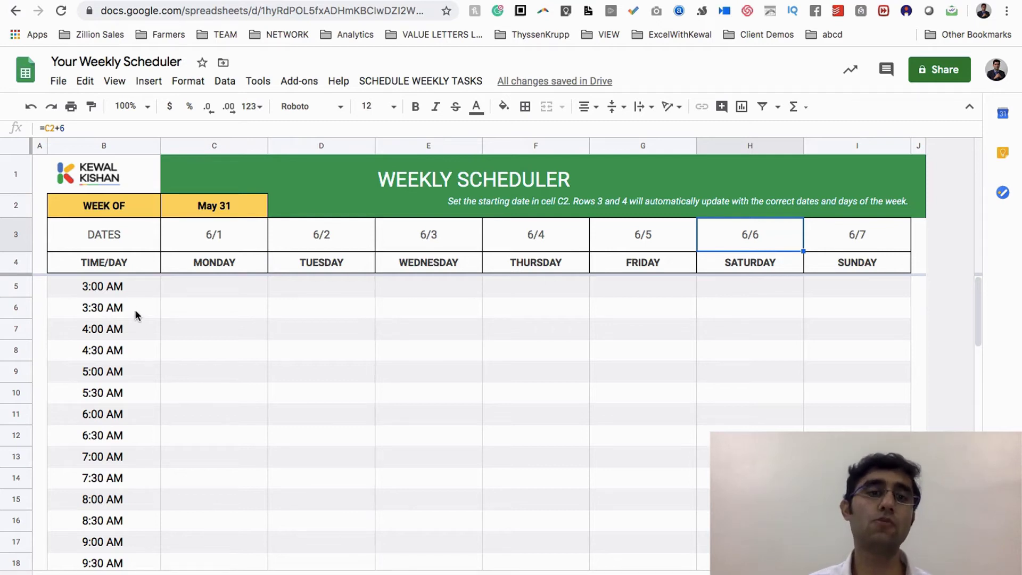
Look through the half-hour time slots in column B and the notes area below them
left_click(101, 293)
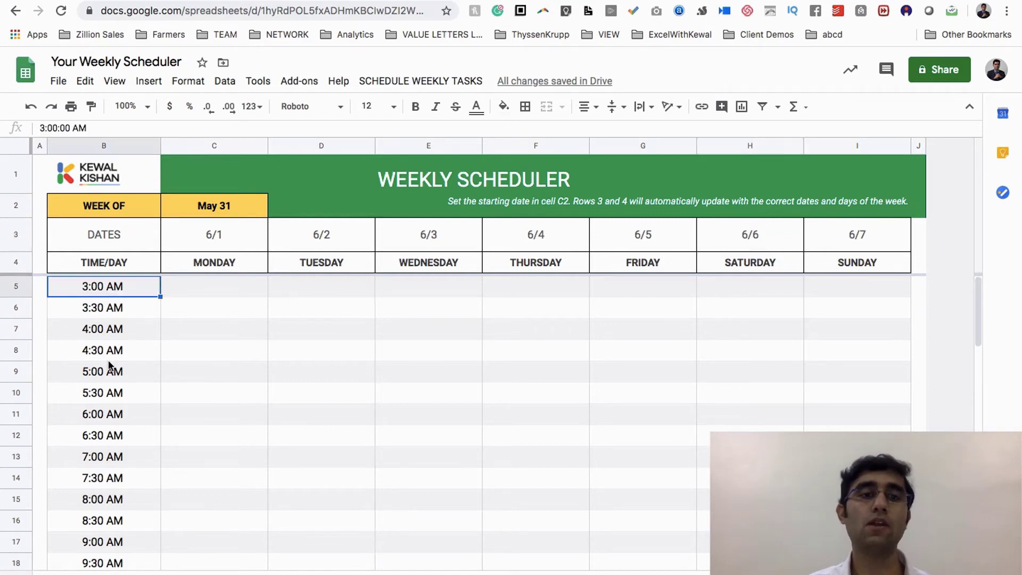
scroll(108, 366, "down", 10)
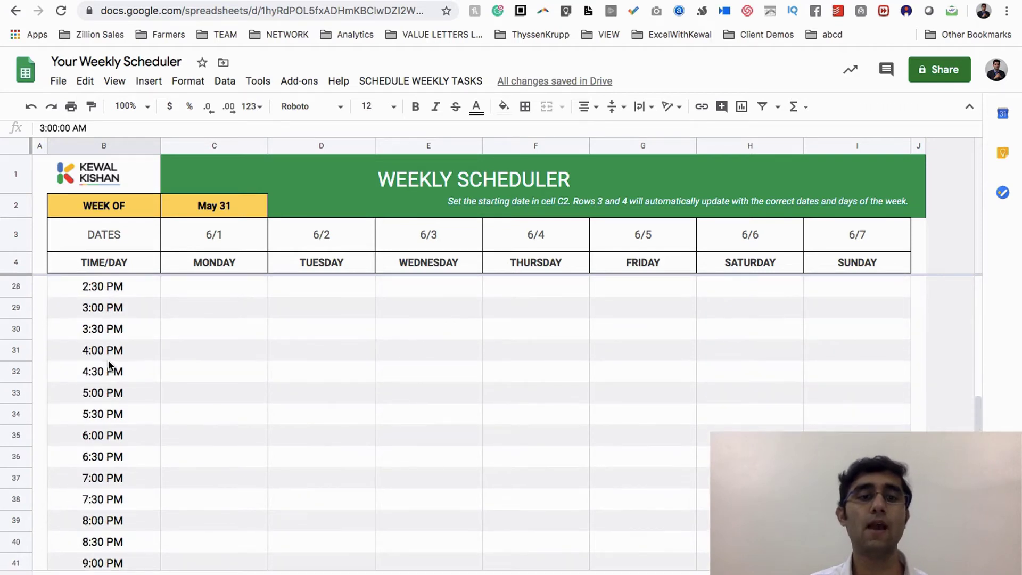
scroll(109, 365, "down", 5)
left_click(104, 351)
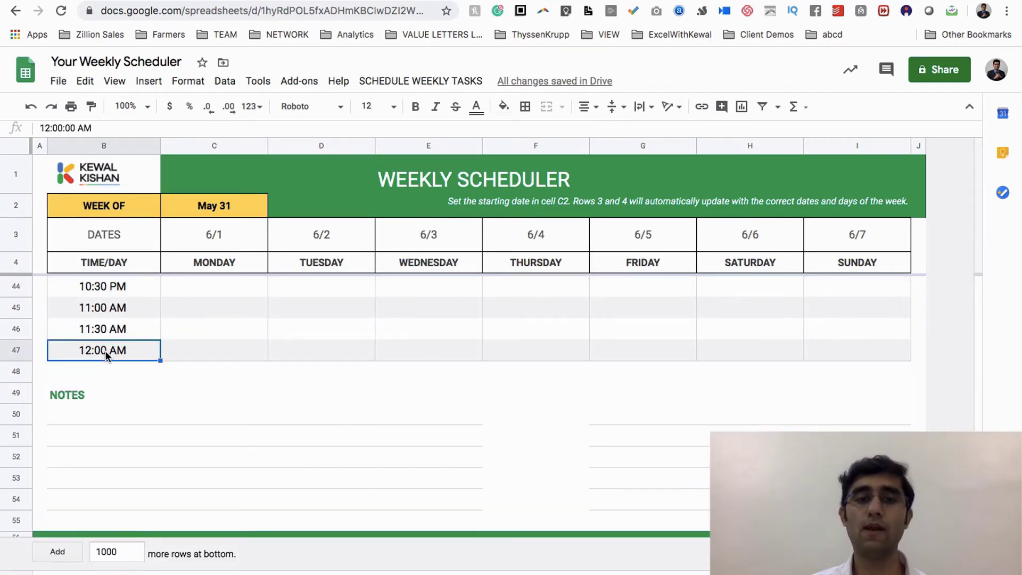
left_click(117, 442)
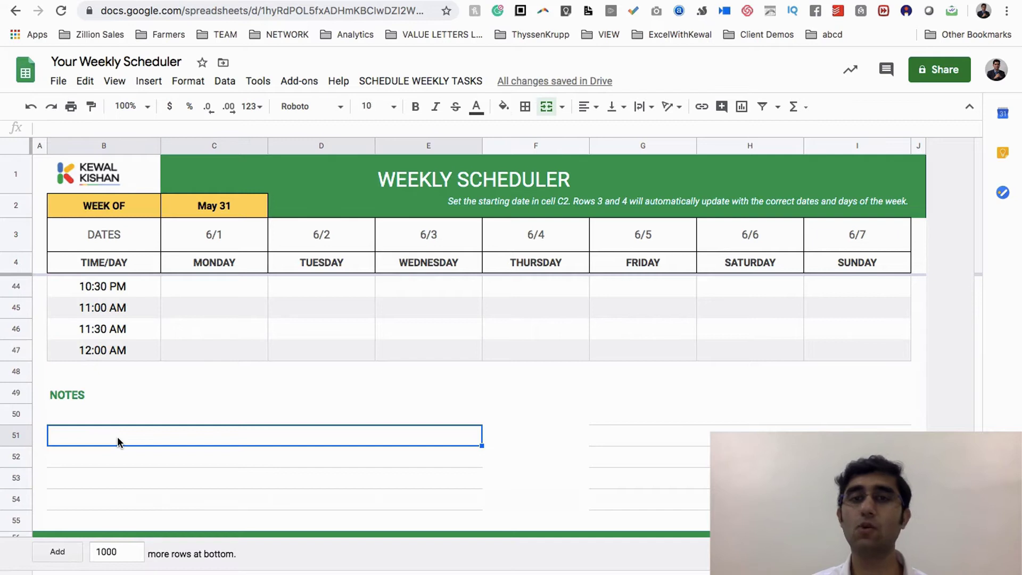
scroll(117, 436, "up", 12)
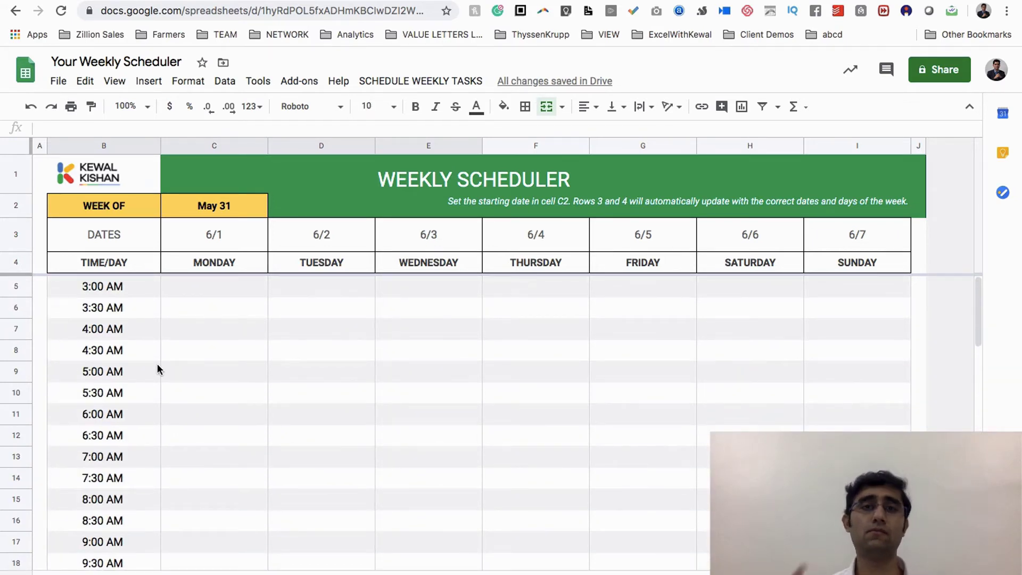
Enter "Team Meeting" in Monday's 9:00 AM slot and clear that entry again
scroll(217, 411, "down", 1)
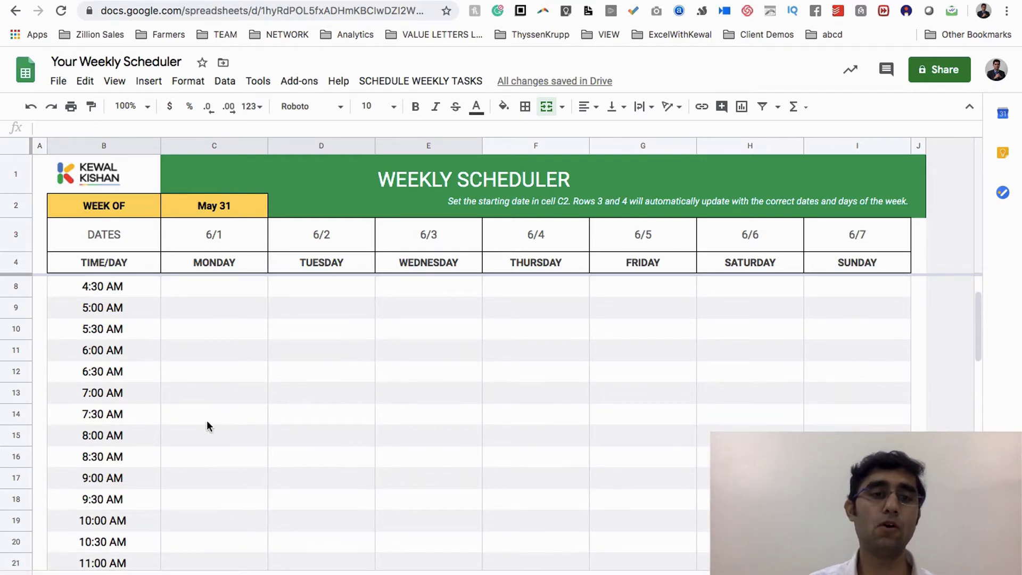
scroll(208, 425, "down", 1)
scroll(193, 426, "down", 1)
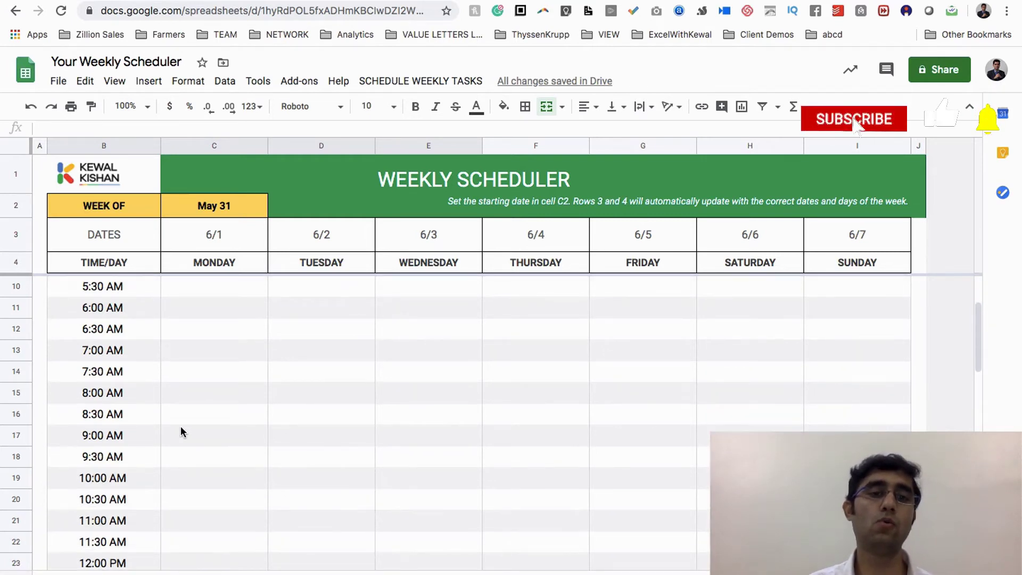
left_click(184, 431)
type("Team ")
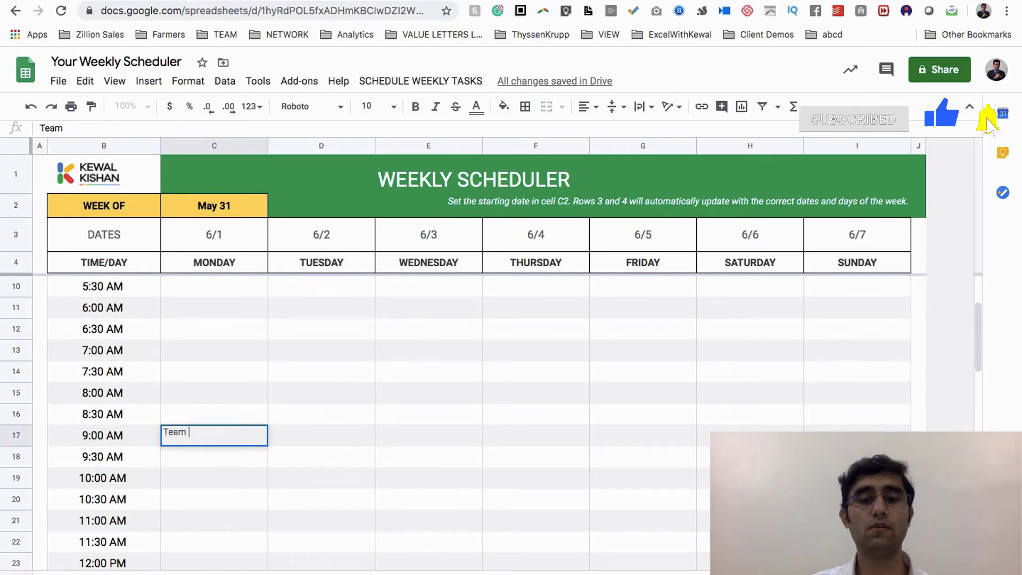
type("Meeting")
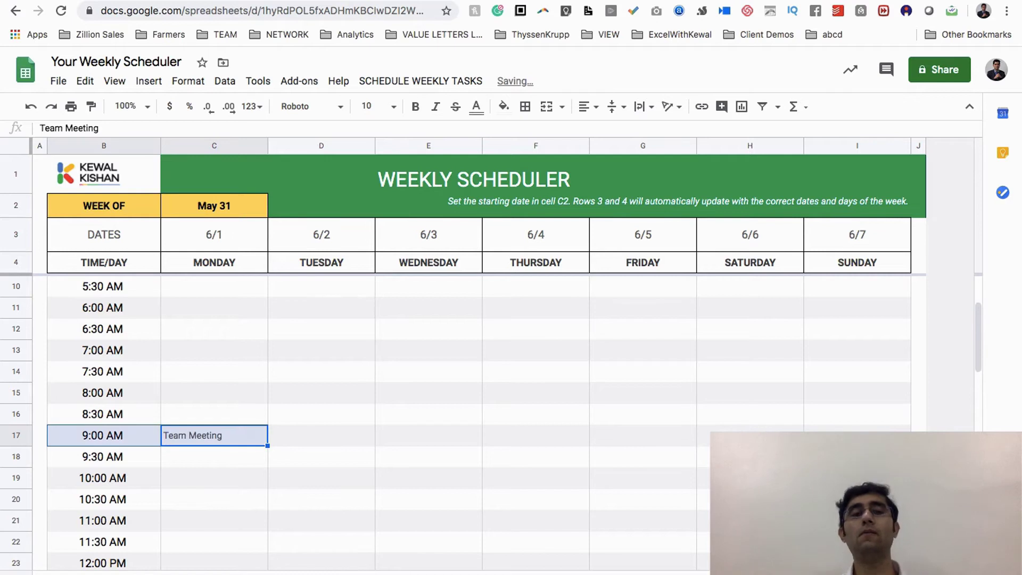
left_click(322, 435)
left_click(214, 435)
key("Delete")
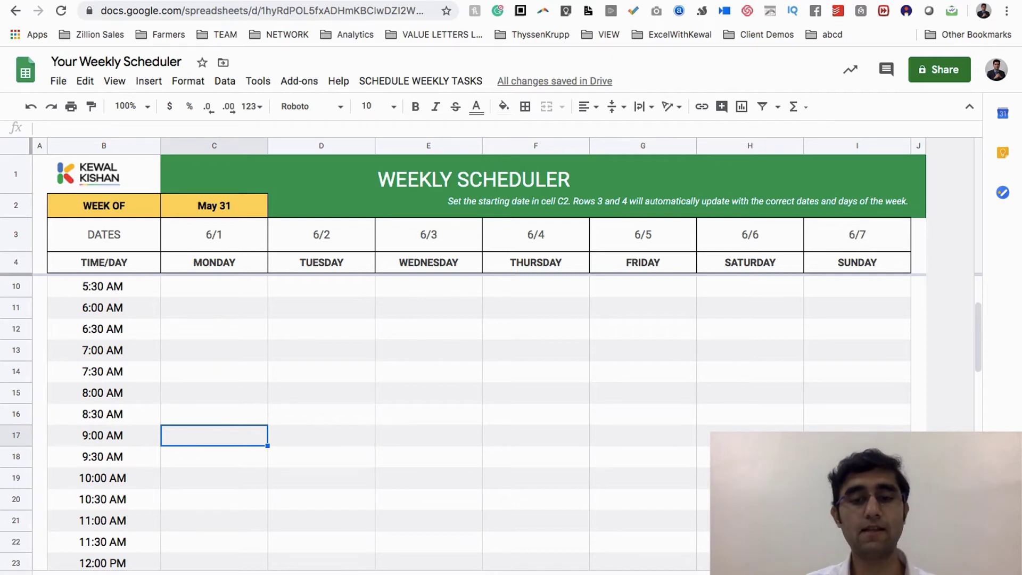
Enter "REVIEW meeting with team members" in Monday's 9:00 AM slot
type("REVIEW ")
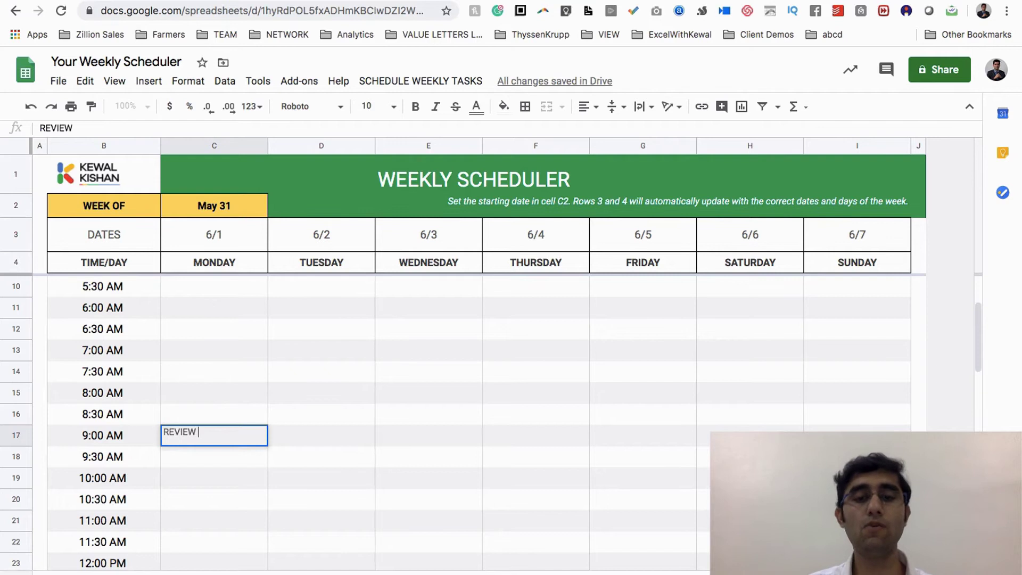
type("meeting ")
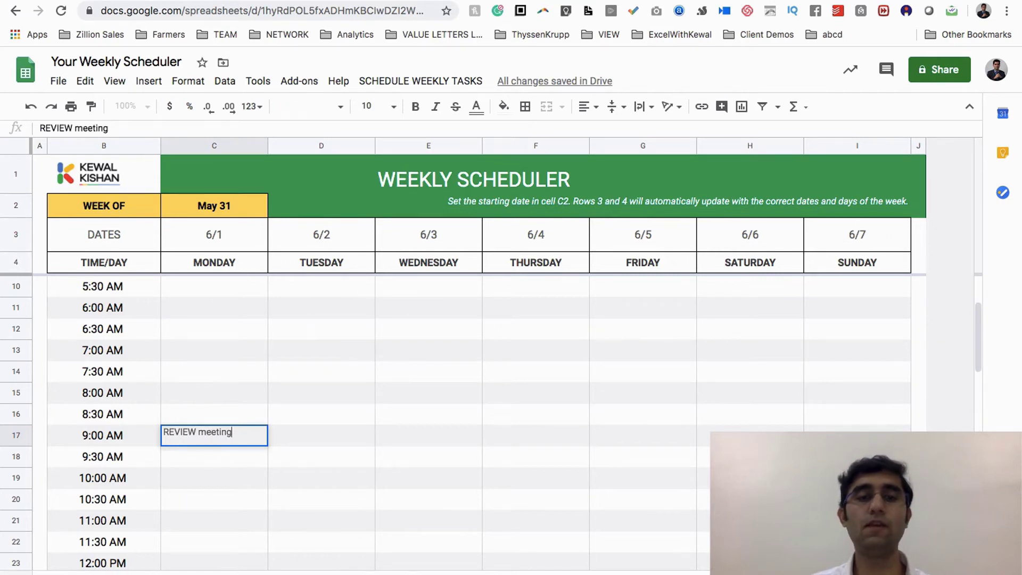
type("with")
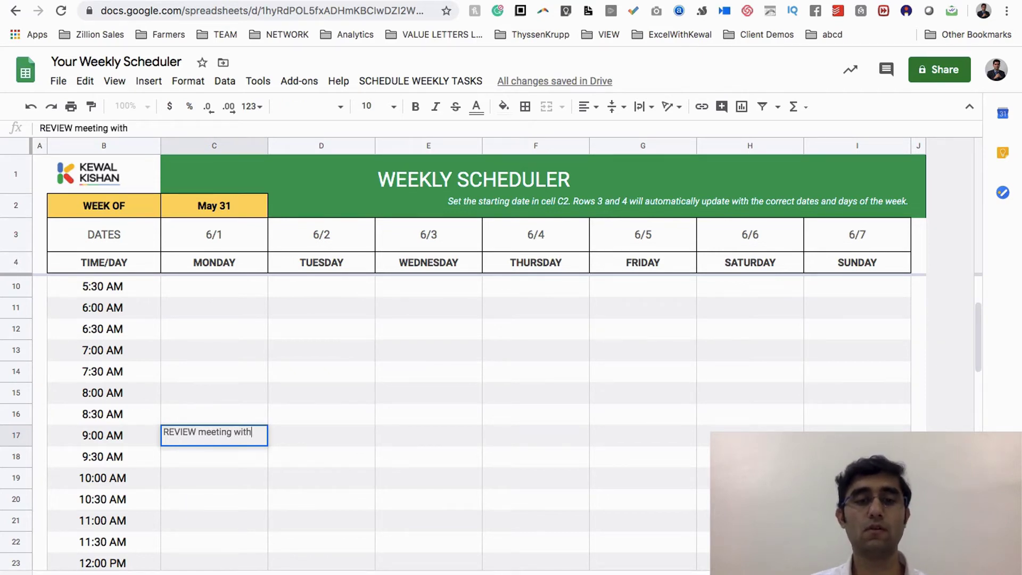
key("BackSpace")
key("BackSpace")
key("BackSpace")
key("BackSpace")
type("with")
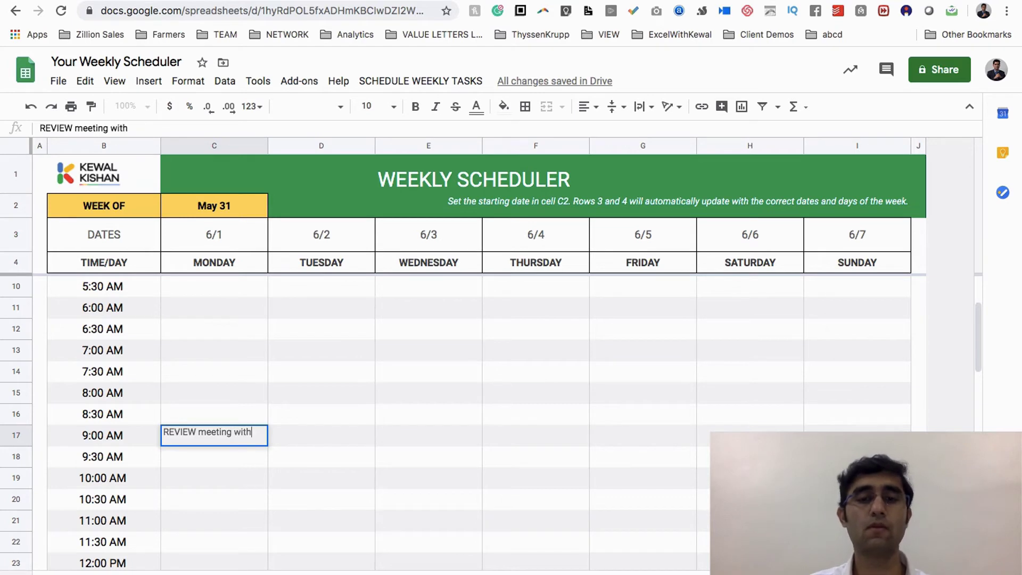
type(" team")
key("BackSpace")
type("t")
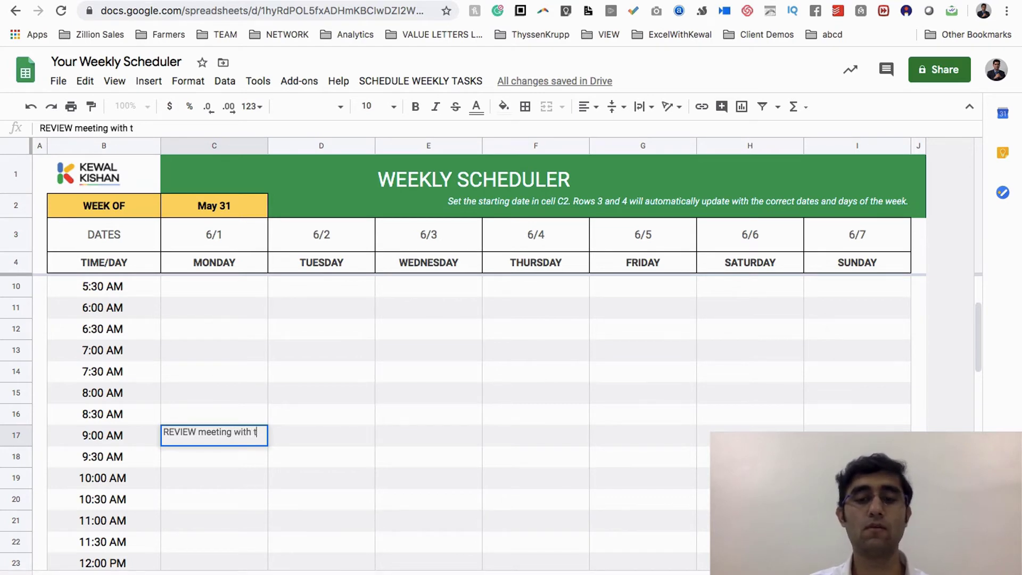
type("eam members")
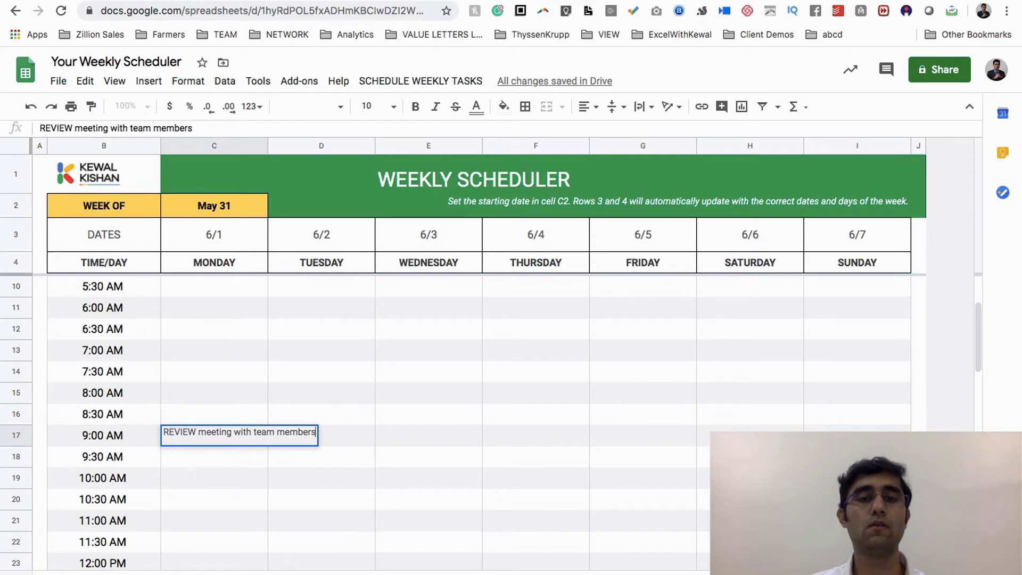
key("Return")
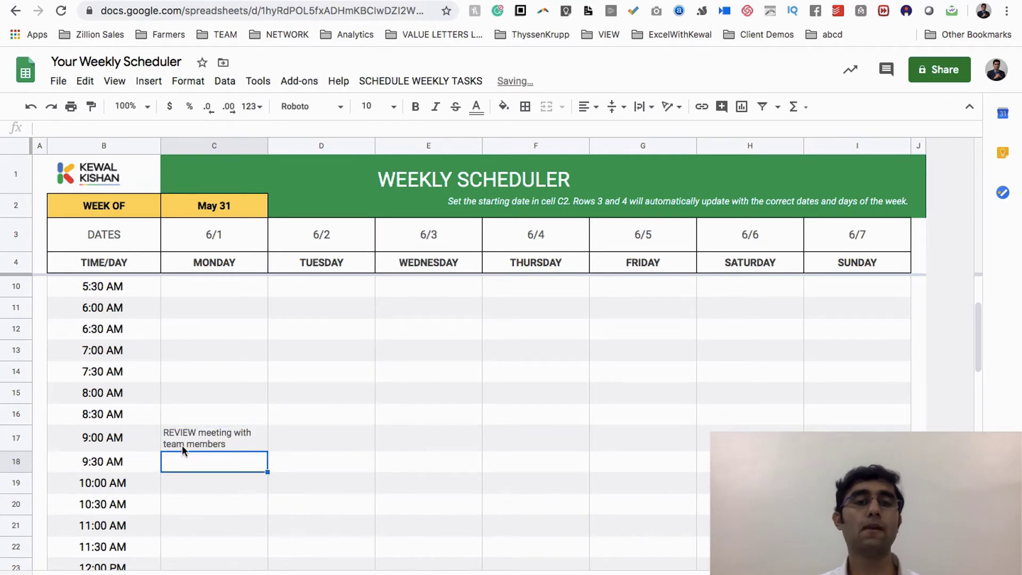
Enter "READ a BOOK" in Monday's 8:00 AM slot
scroll(210, 452, "down", 1)
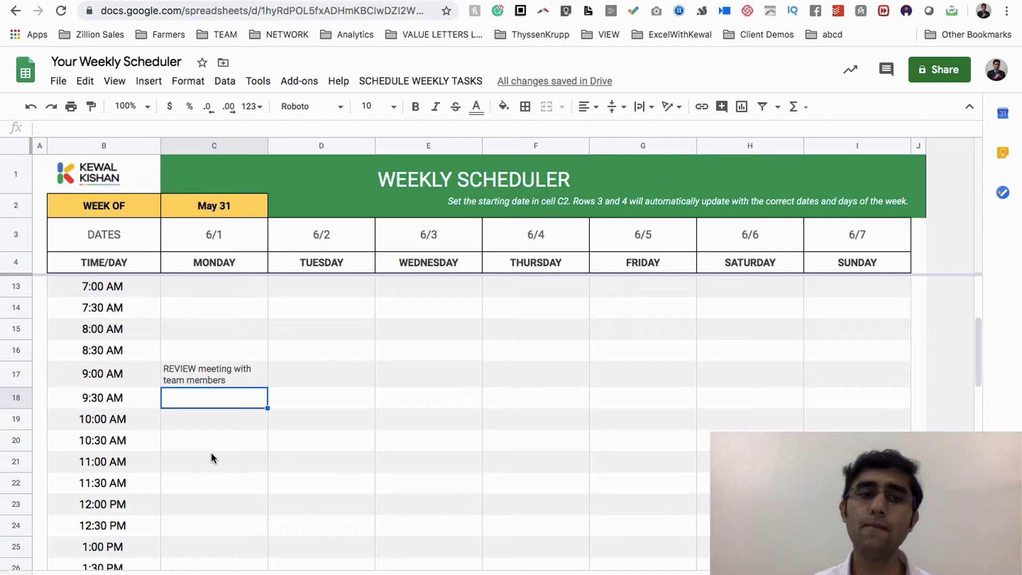
left_click(192, 444)
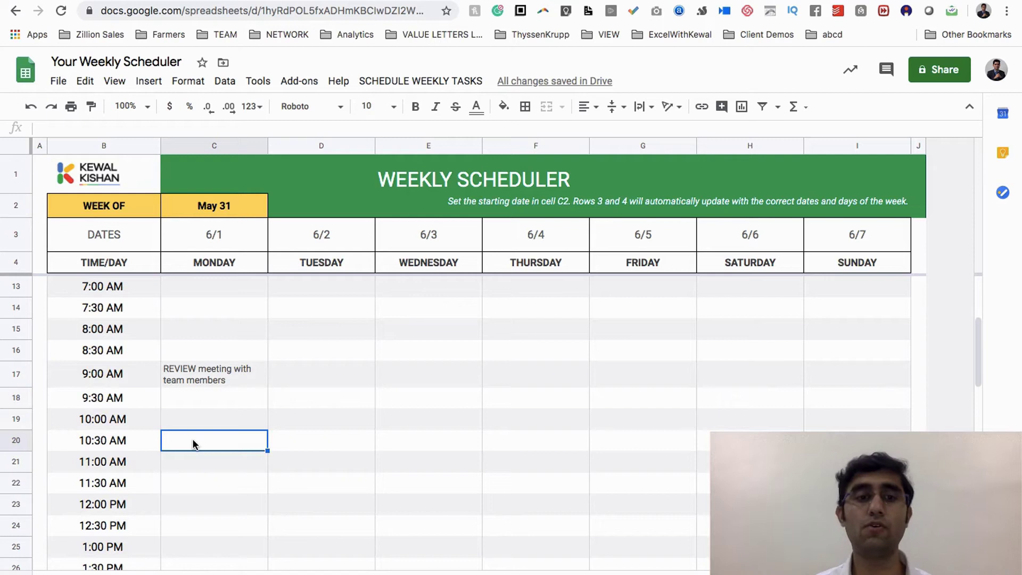
left_click(194, 328)
type("REA")
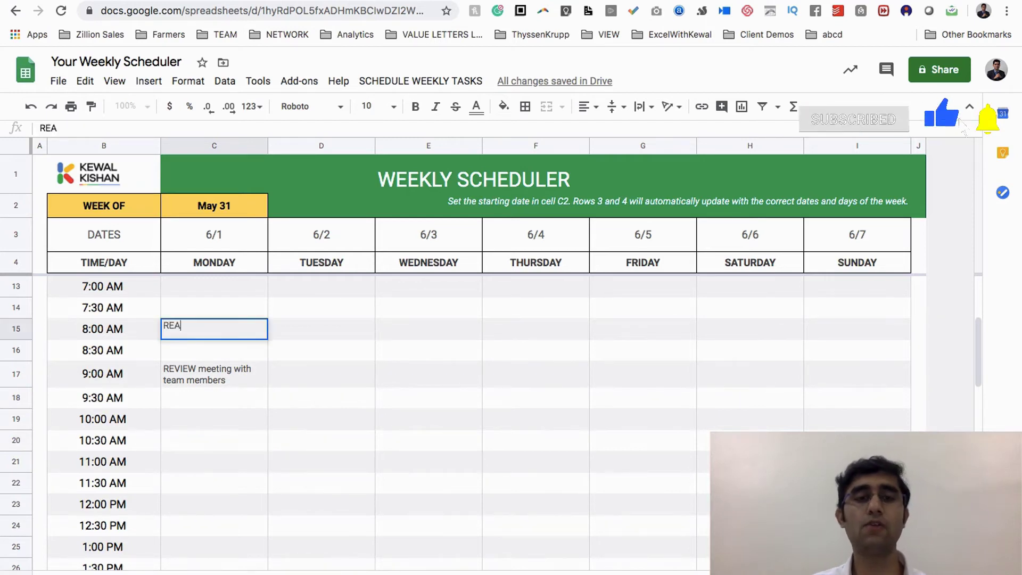
type("D a BOOK")
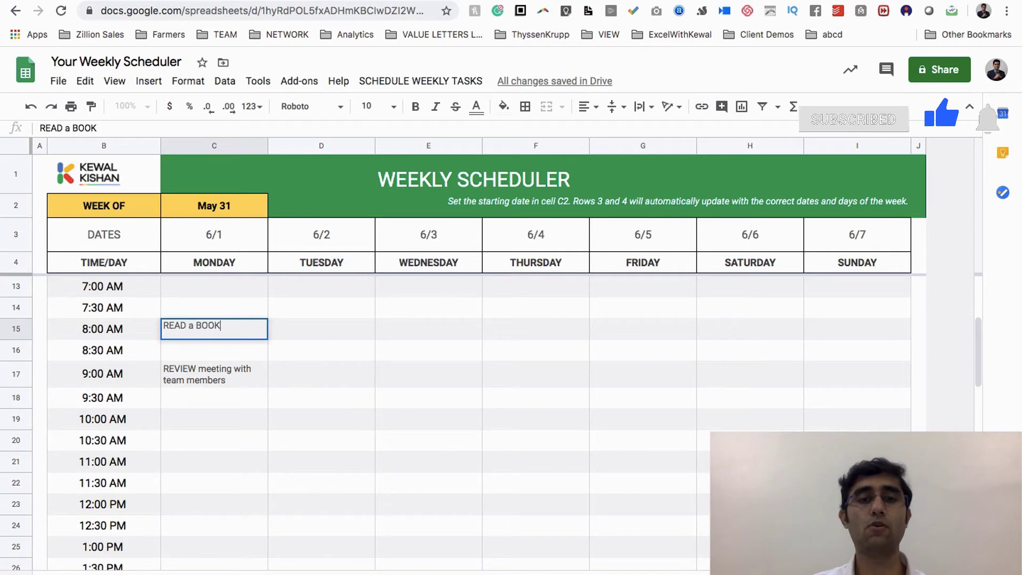
key("Return")
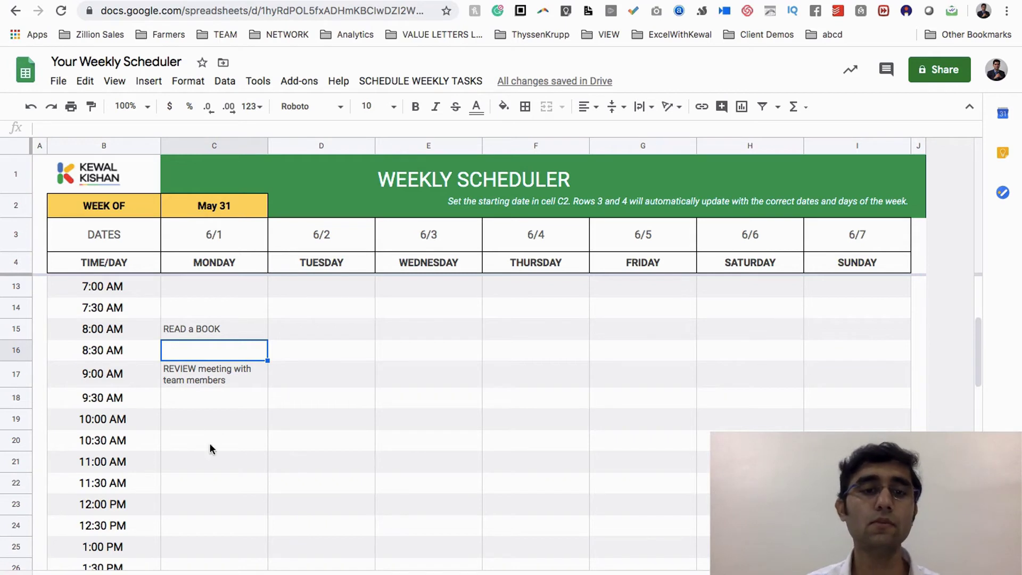
Enter "MEETING with PEPSI" in Monday's 11:00 AM slot
left_click(196, 464)
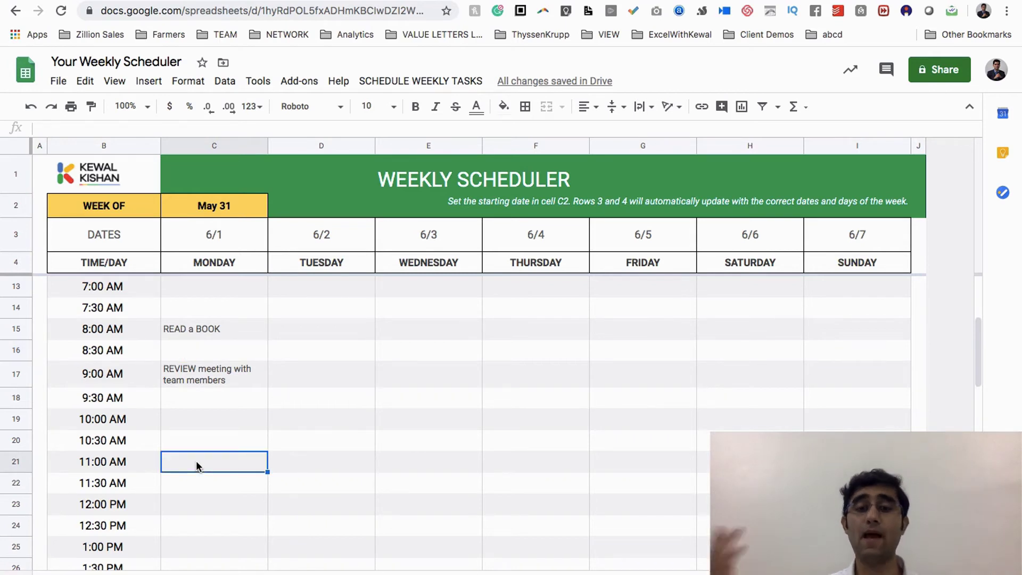
type("MEETING")
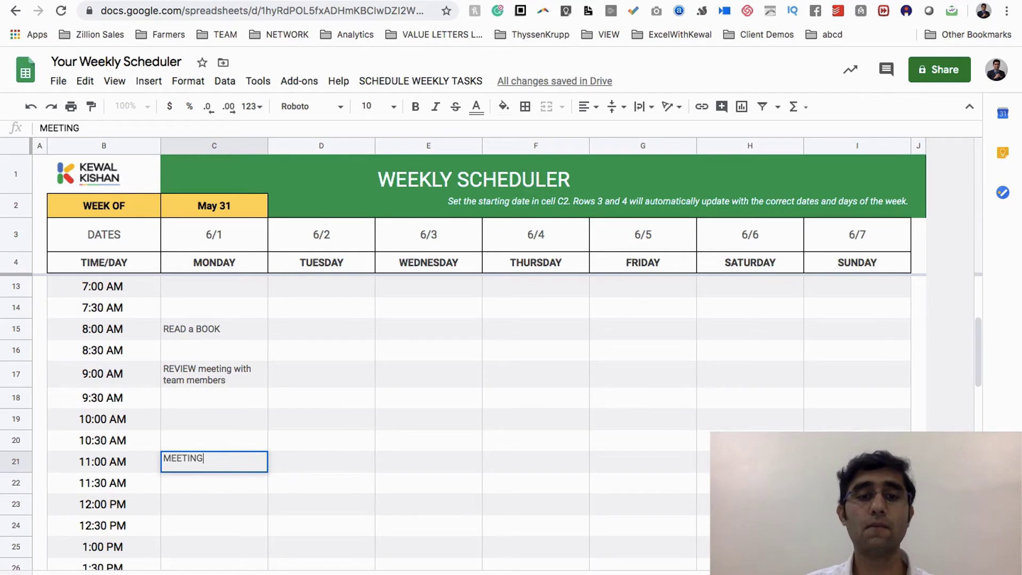
type(" with PEPSI")
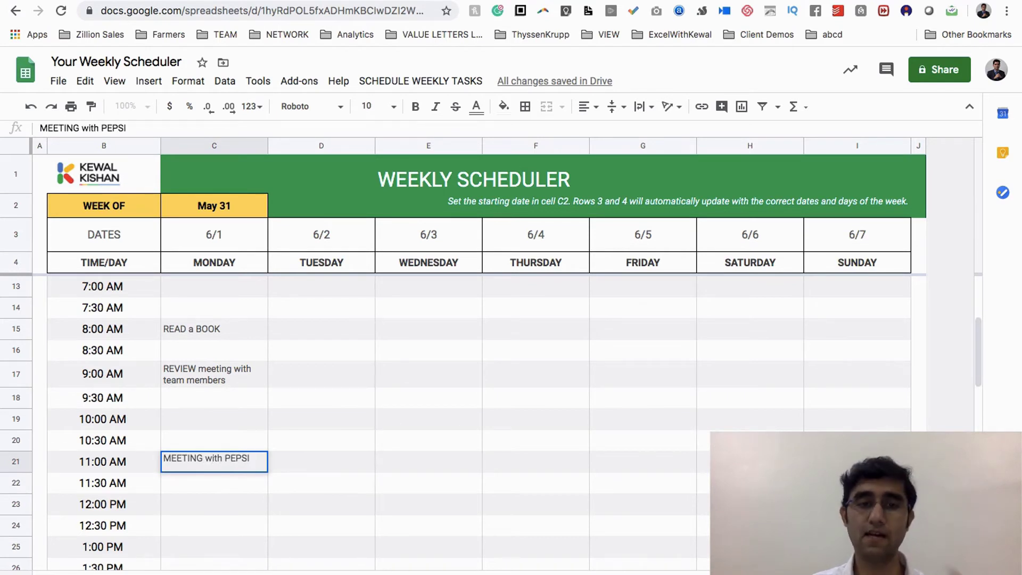
key("Return")
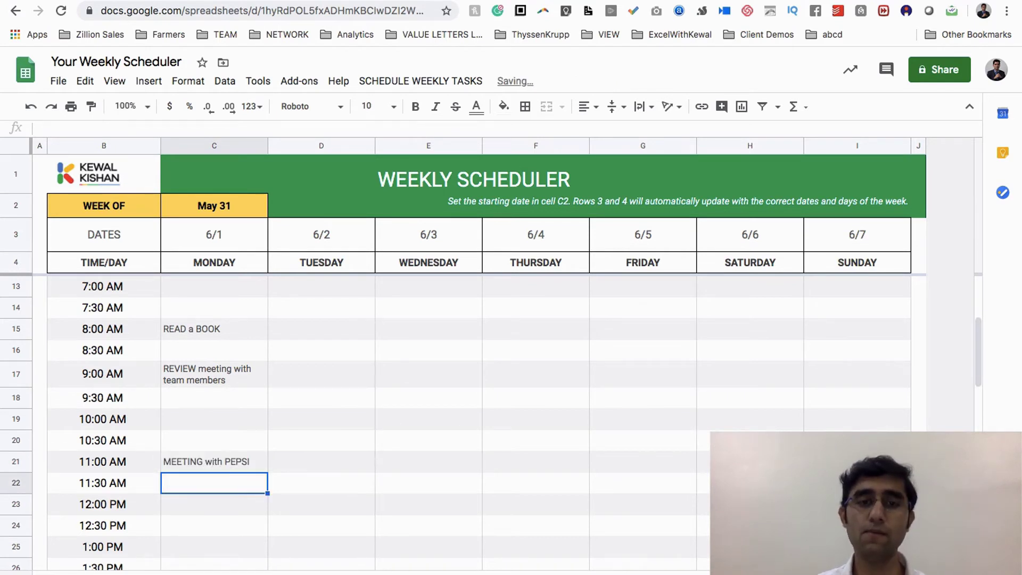
Enter "Course development" in Monday's 2:30 PM slot
scroll(151, 498, "down", 2)
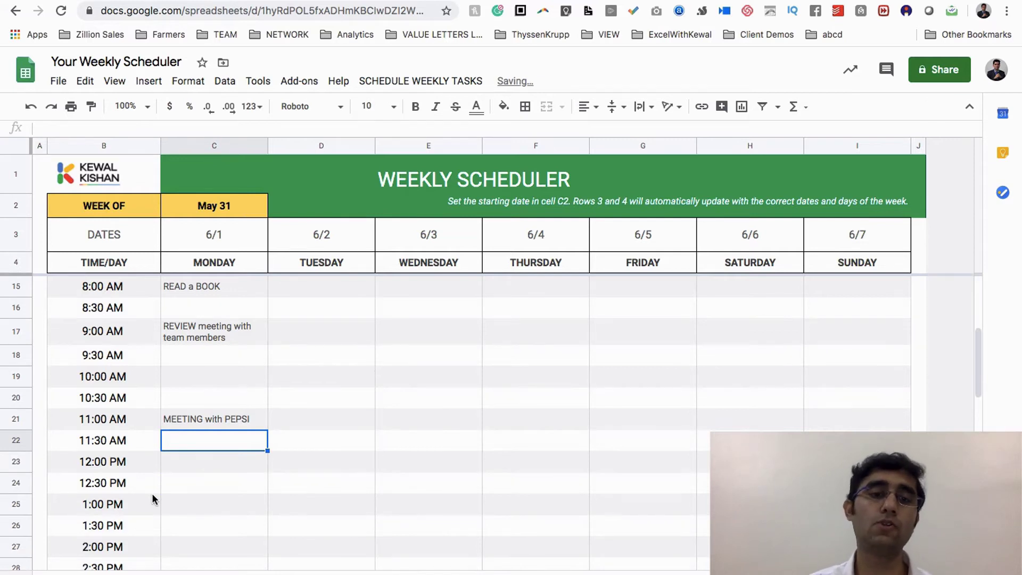
scroll(153, 498, "down", 2)
scroll(177, 519, "down", 1)
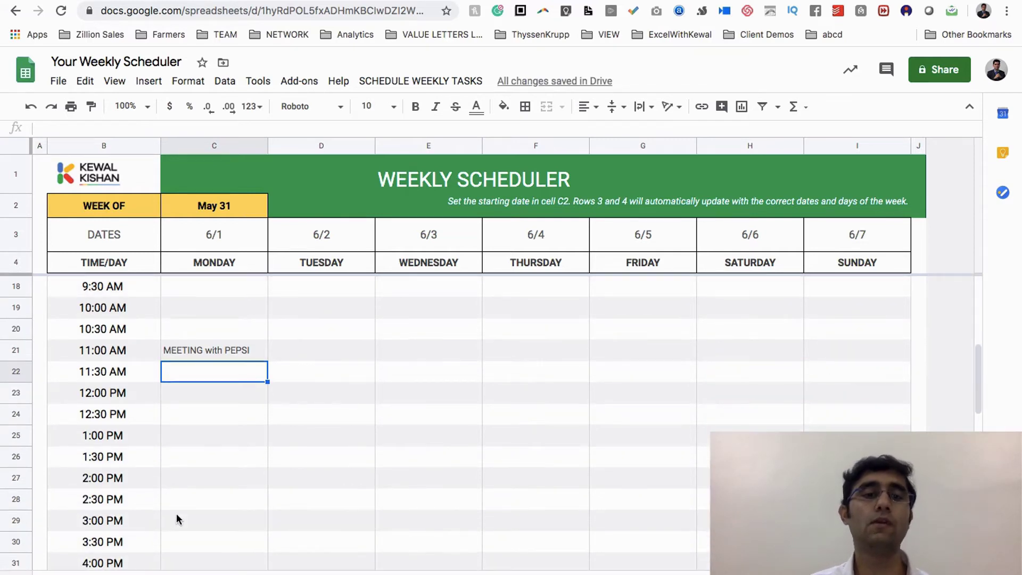
left_click(194, 502)
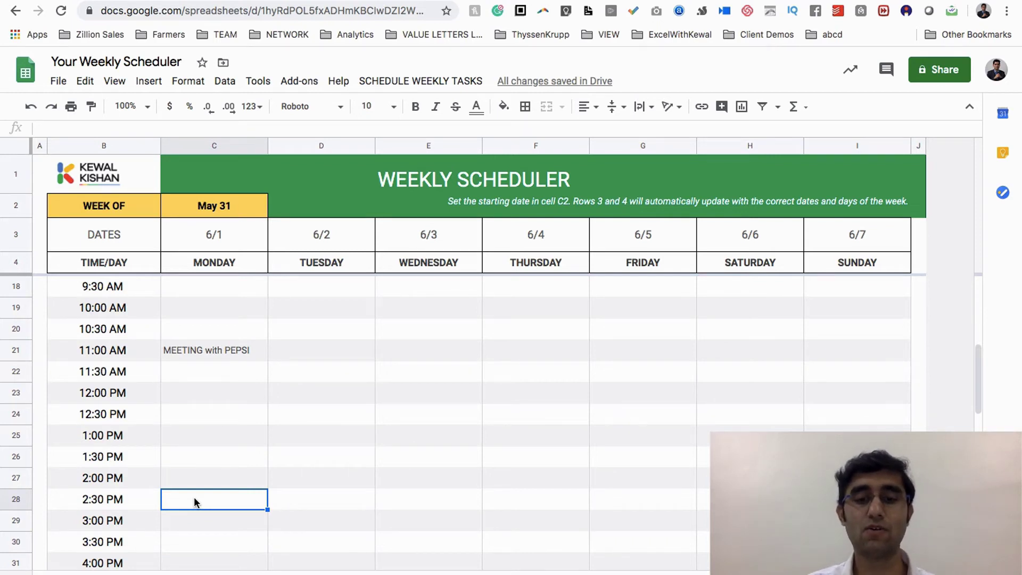
type("Course")
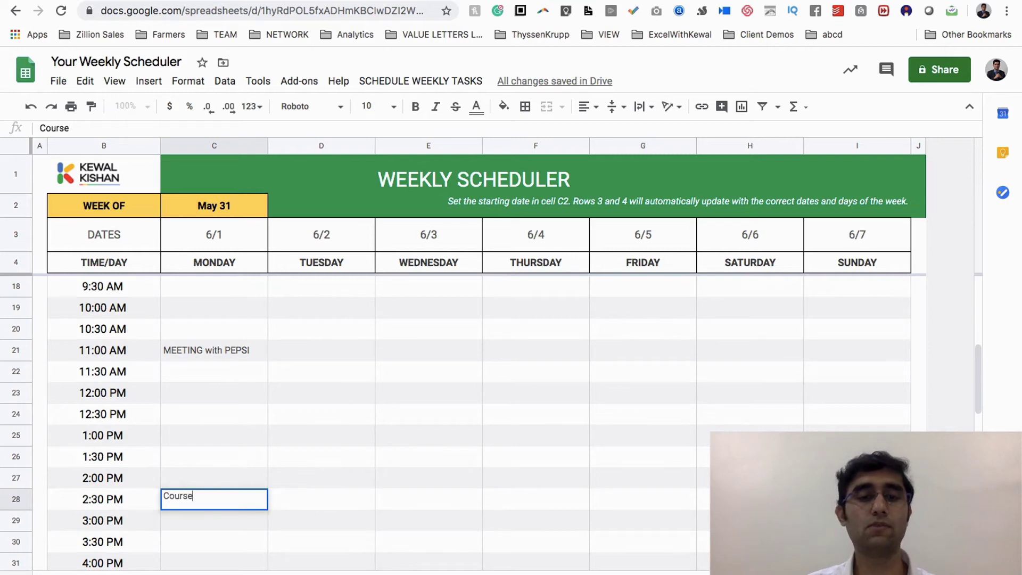
type(" development")
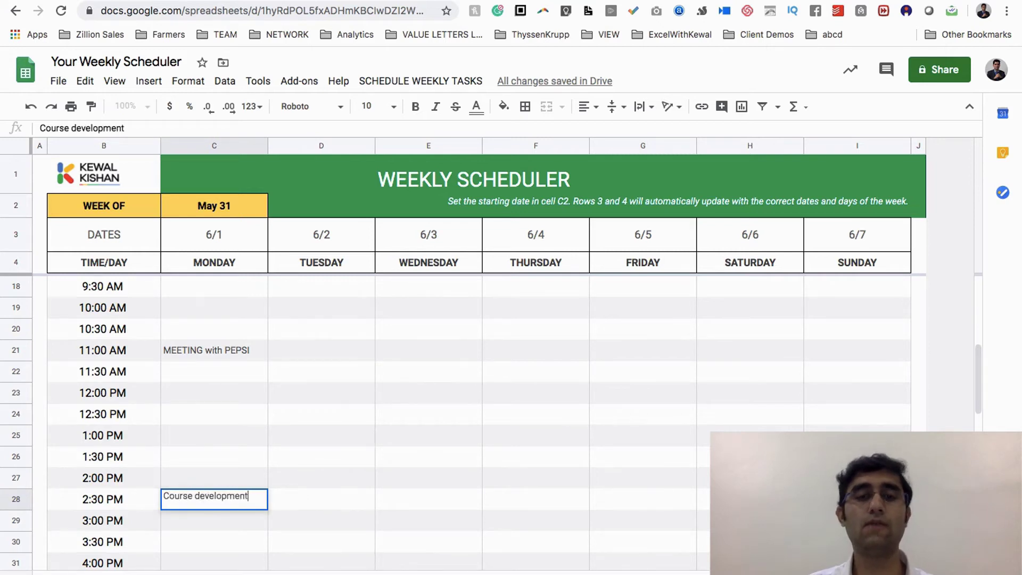
key("Return")
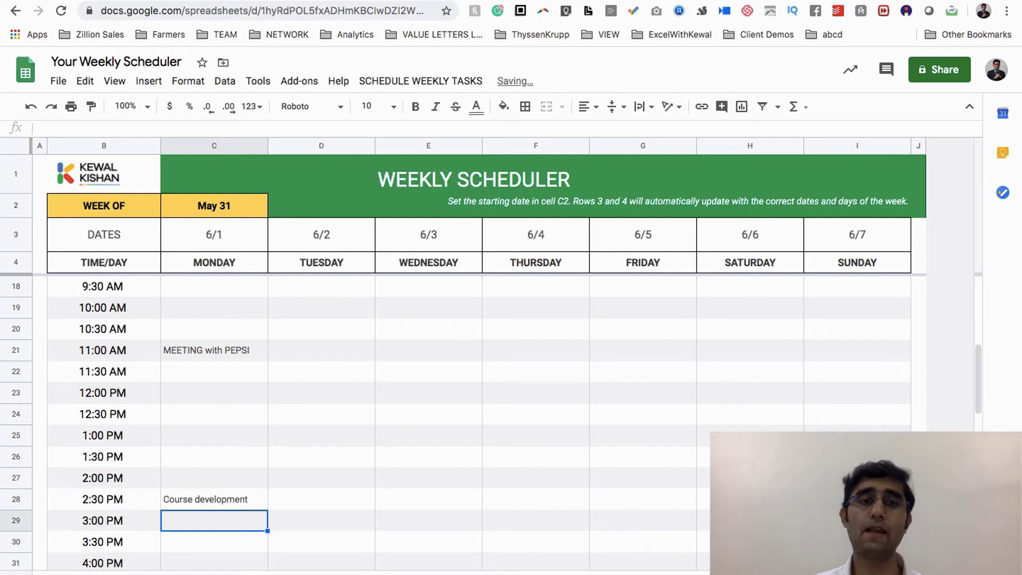
Enter "READ A BOOK" in Tuesday's 8:00 AM slot
left_click(325, 369)
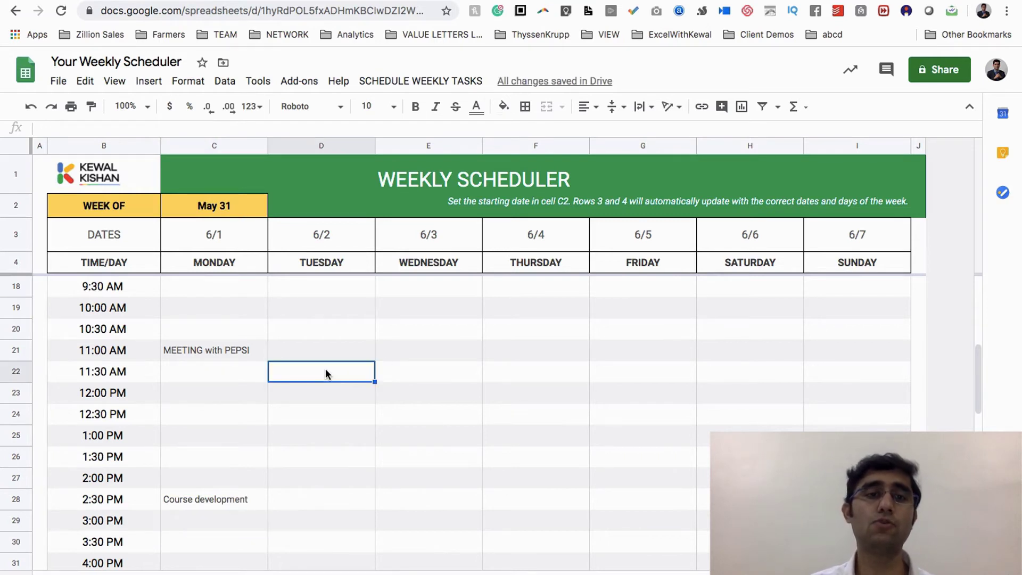
scroll(328, 346, "up", 2)
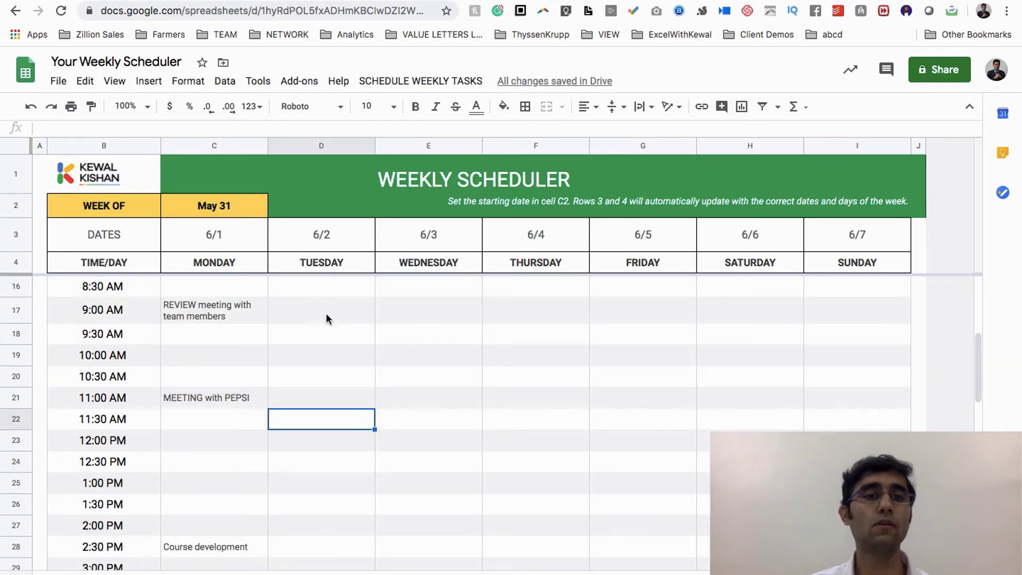
scroll(327, 319, "up", 2)
left_click(323, 308)
type("READ A BOOK")
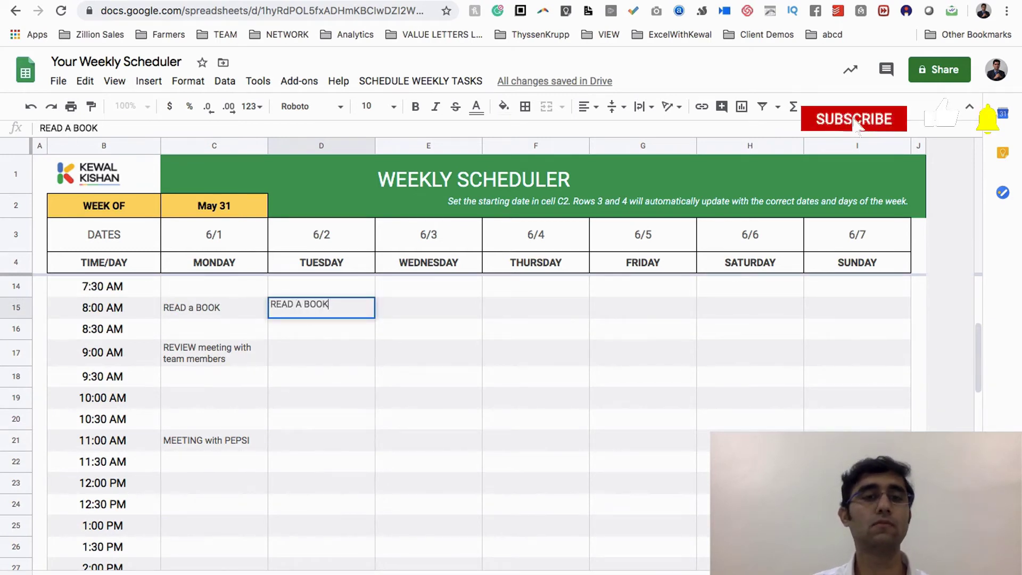
key("Return")
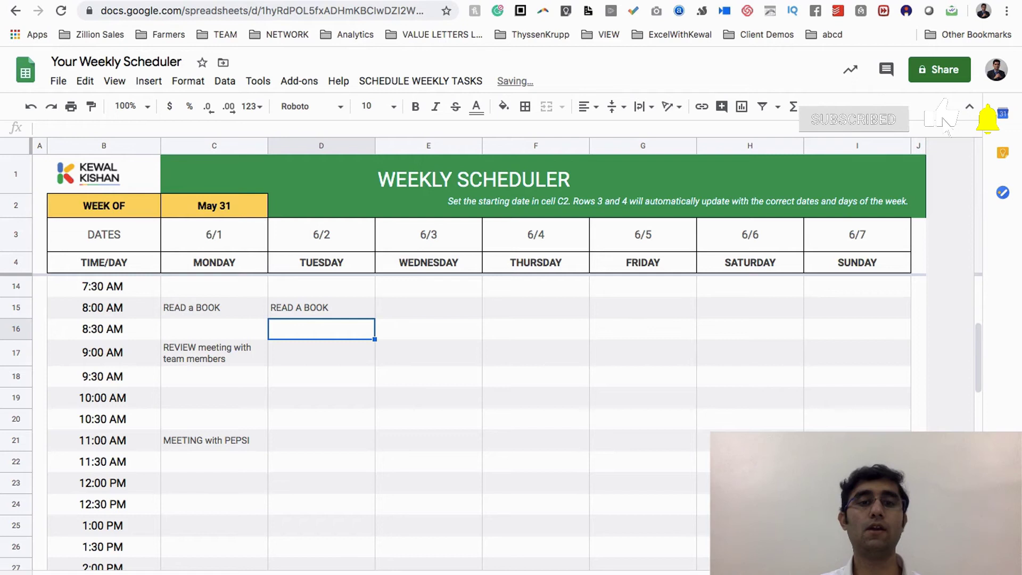
Enter "Sales calls" in Tuesday's 9:00 AM slot
left_click(321, 352)
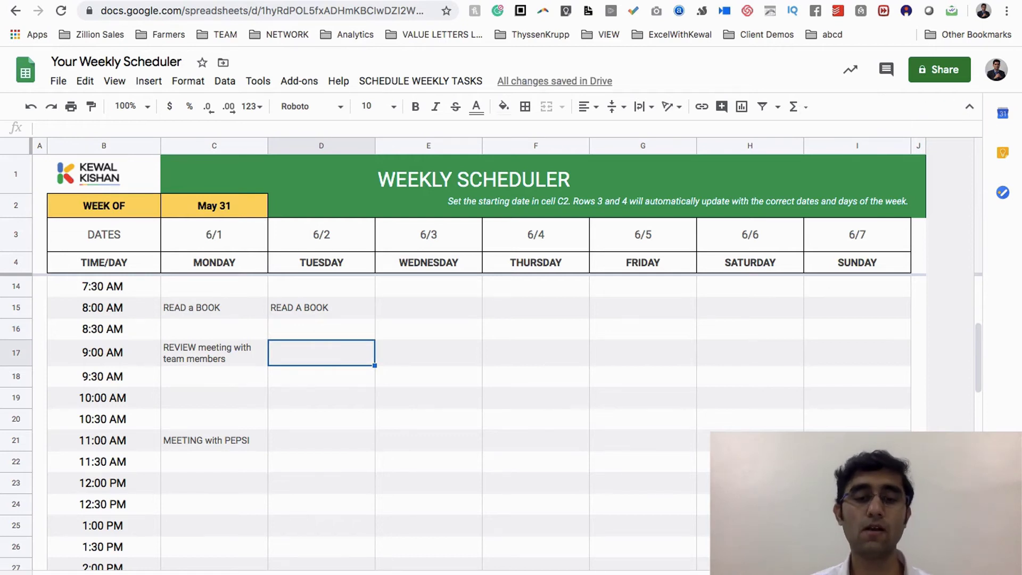
type("Sales call")
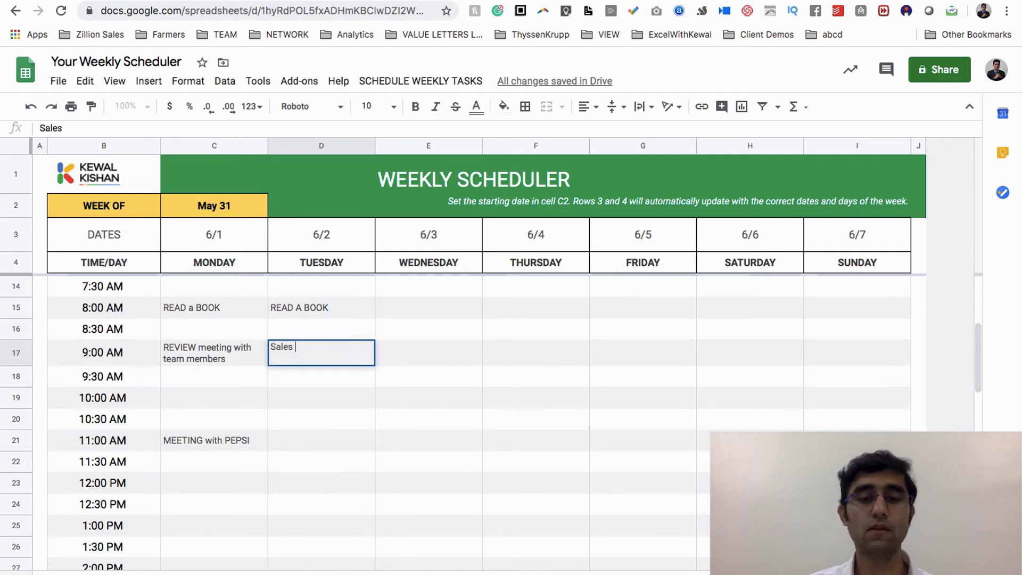
key("Return")
double_click(298, 353)
type("s")
key("Return")
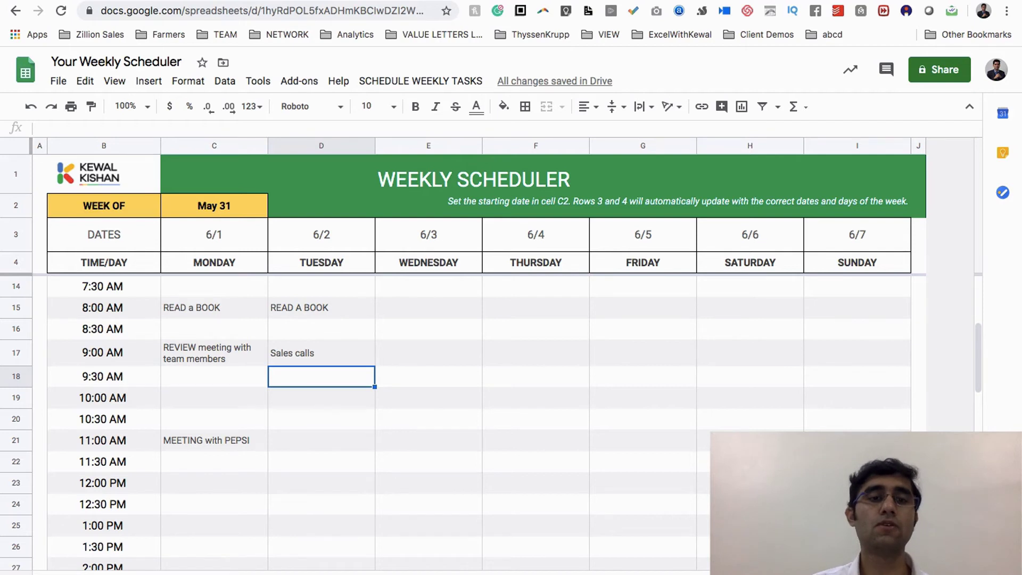
Enter "Social Media Posting" in Tuesday's 12:00 PM slot
key("Down")
key("Down")
key("Down")
key("Down")
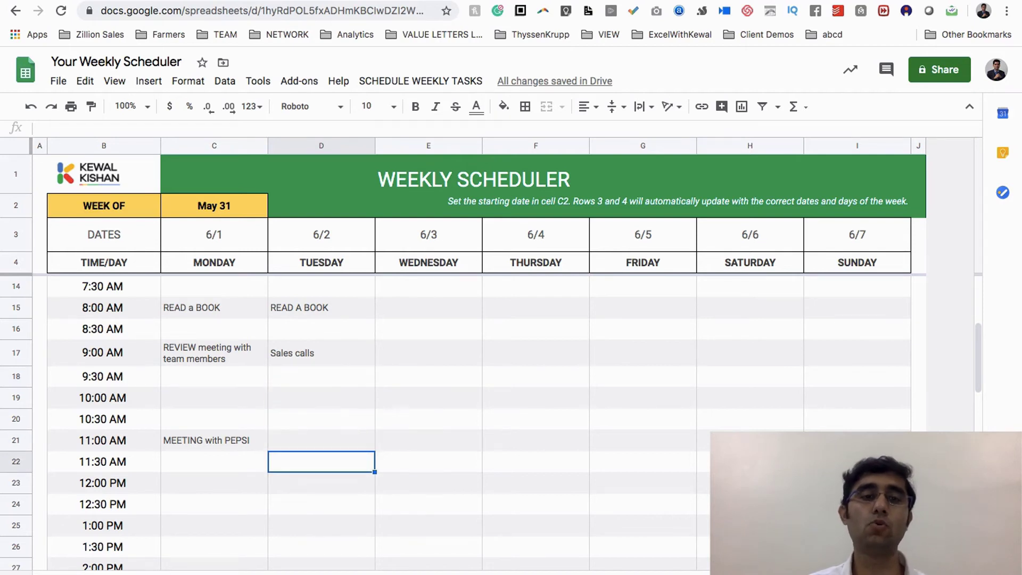
key("Down")
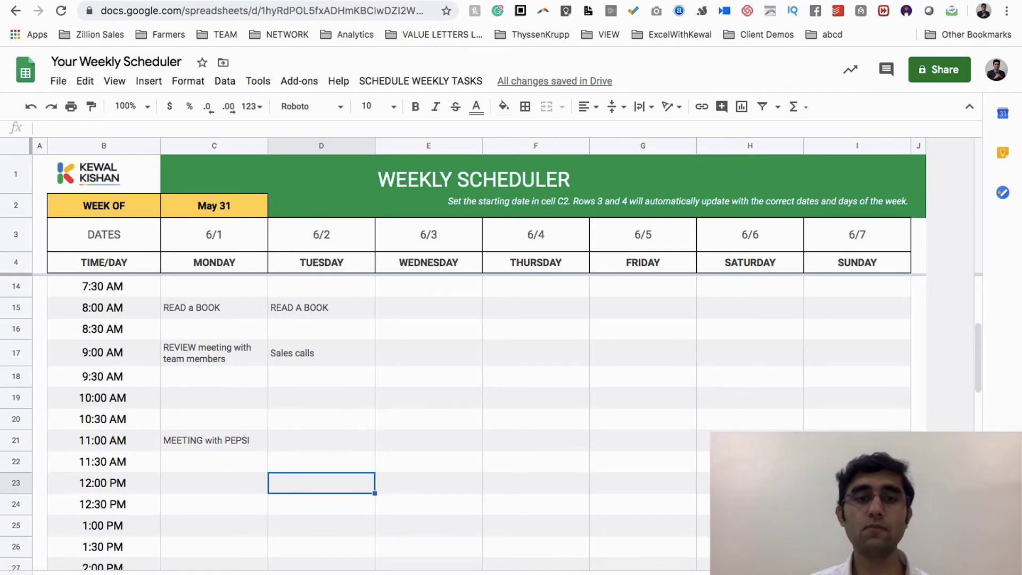
type("Social Media Posting")
key("Return")
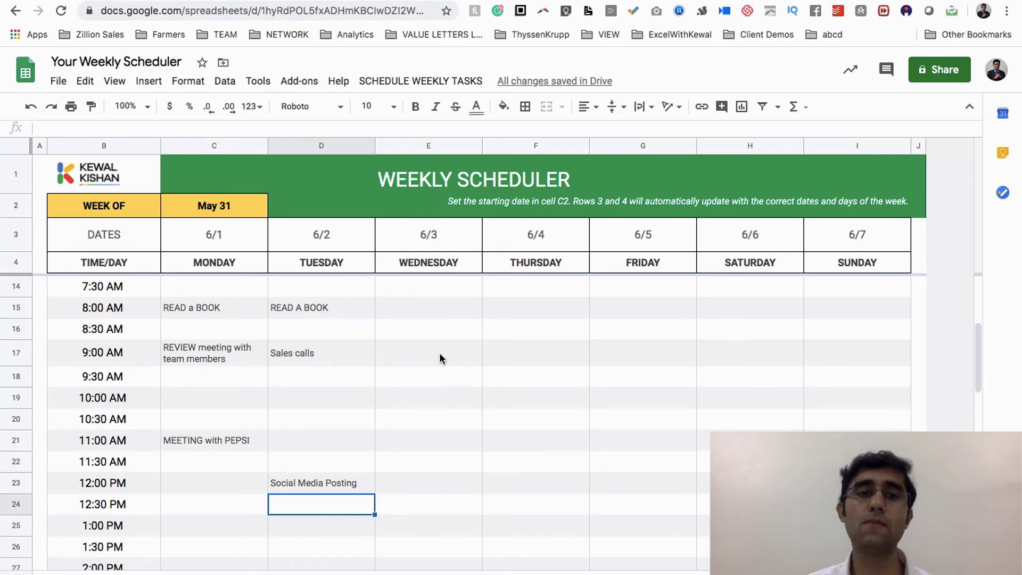
Enter "TEAM review meeting" in Thursday's 9:00 AM slot
left_click(538, 361)
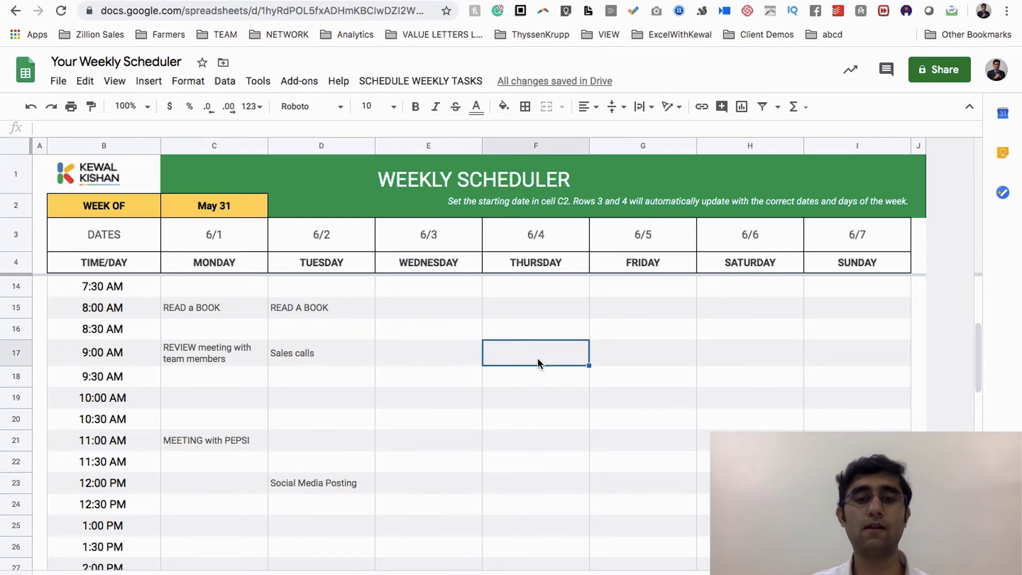
type("TEA")
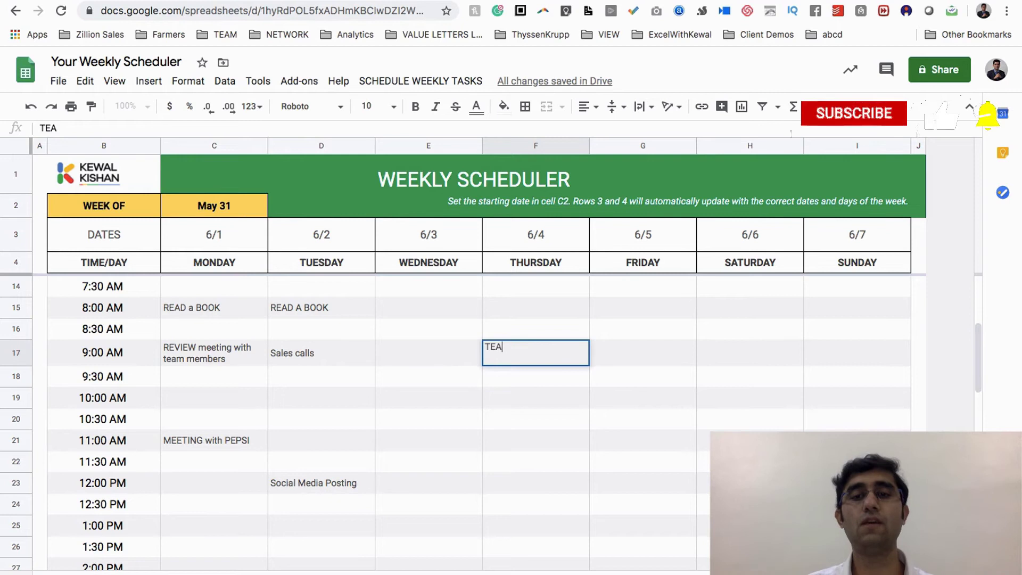
type("M review meeting")
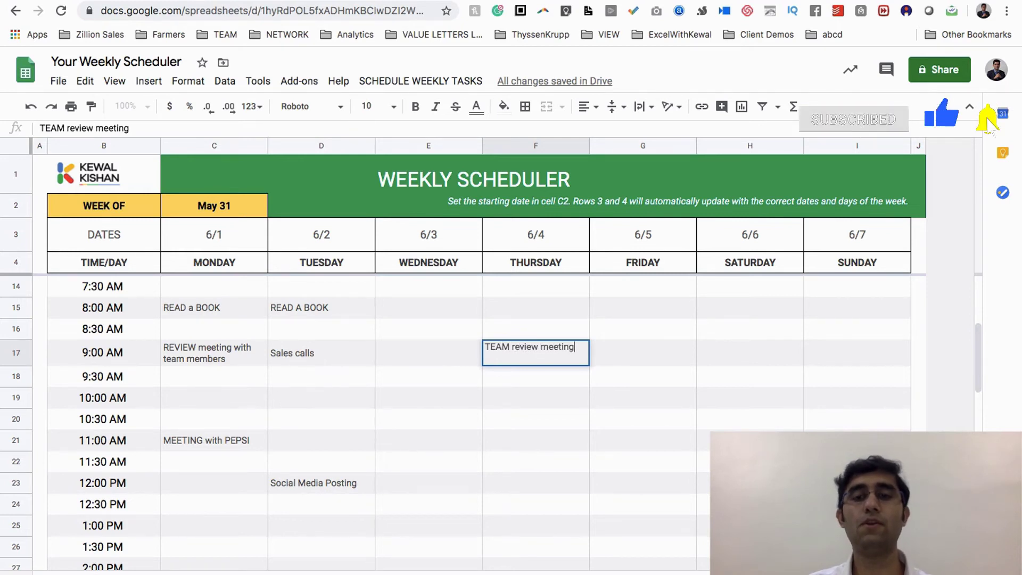
key("Return")
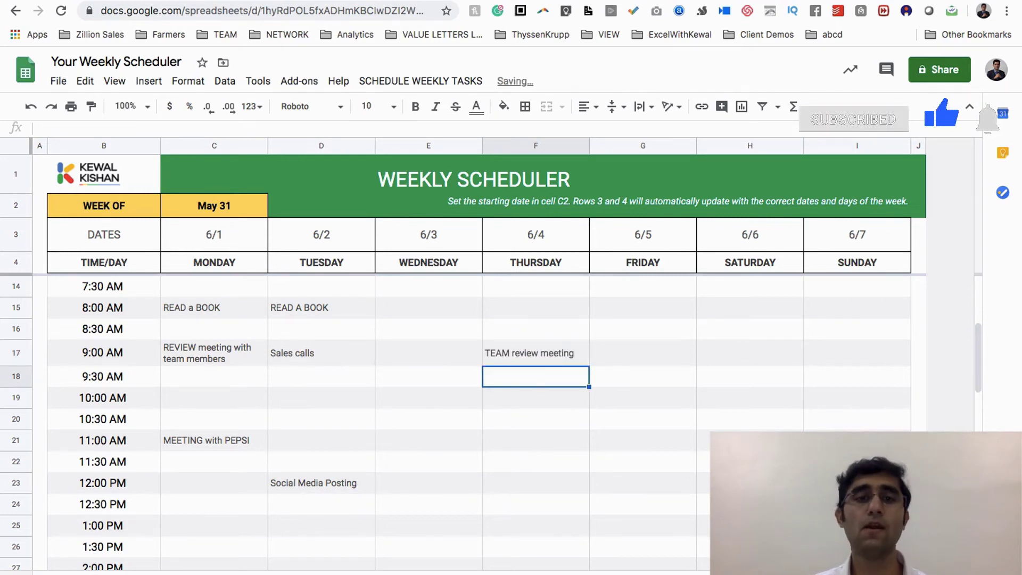
left_click(200, 313)
left_click_drag(199, 307, 511, 490)
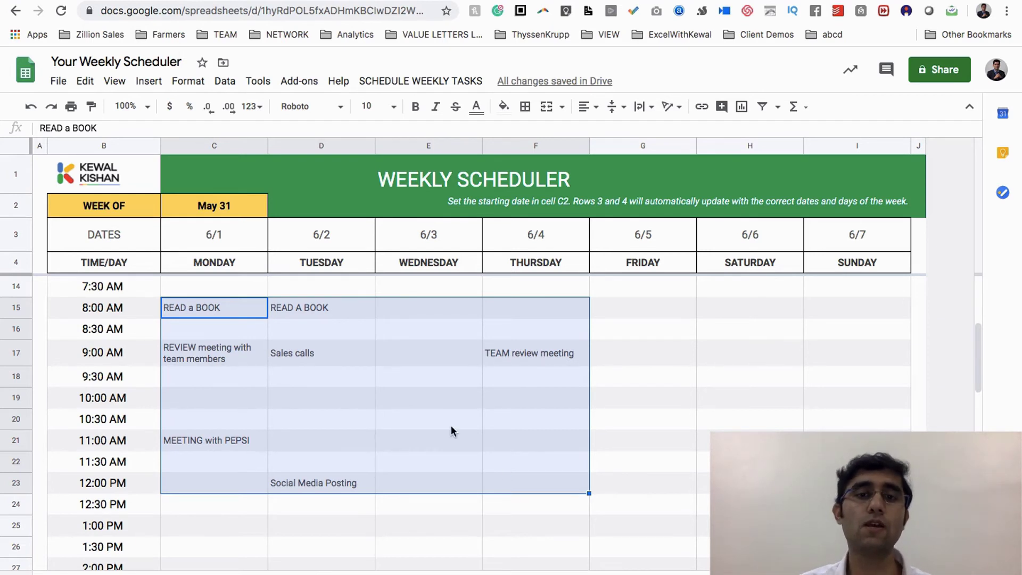
left_click(411, 398)
left_click_drag(207, 306, 509, 488)
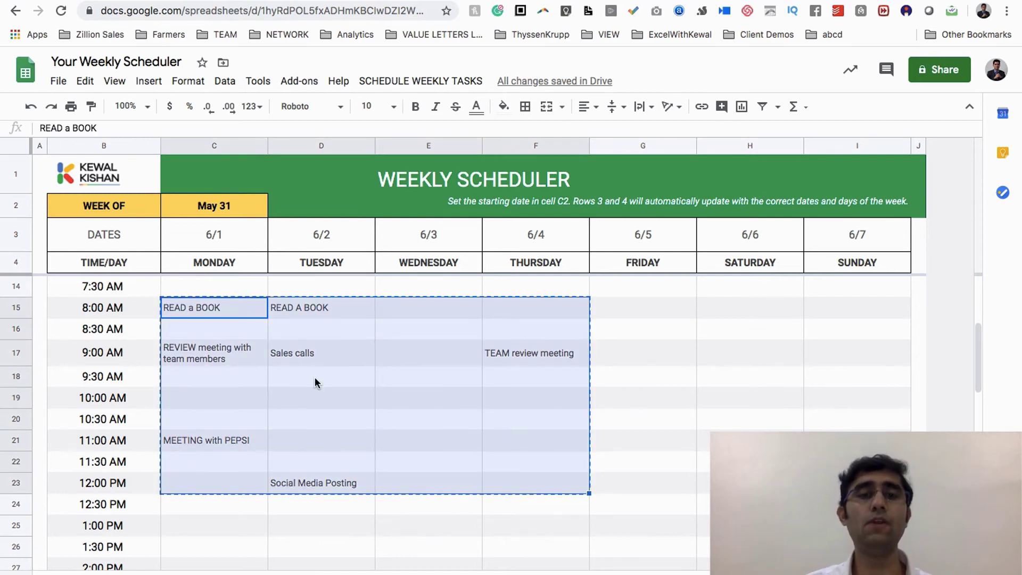
key("ctrl+c")
left_click(314, 376)
key("Escape")
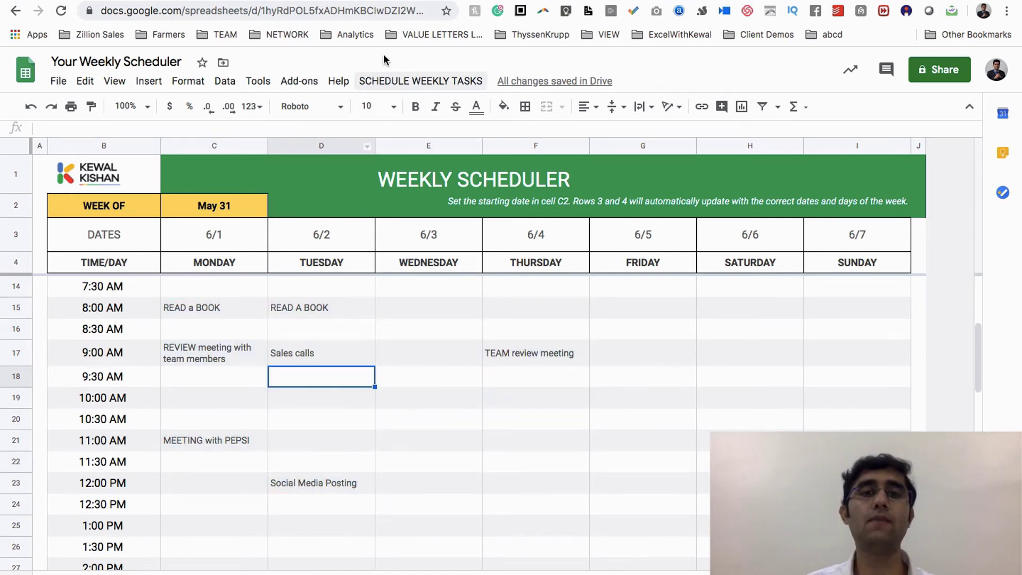
Grant the Weekly Task script access to the Google account and run Set Weekly Calendar for the filled-in week
left_click(406, 80)
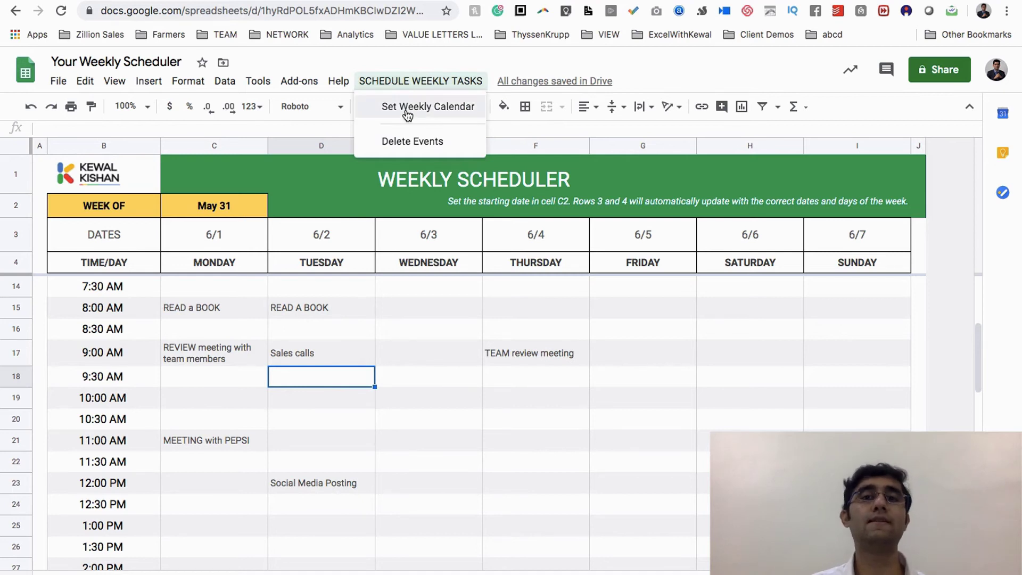
left_click(451, 107)
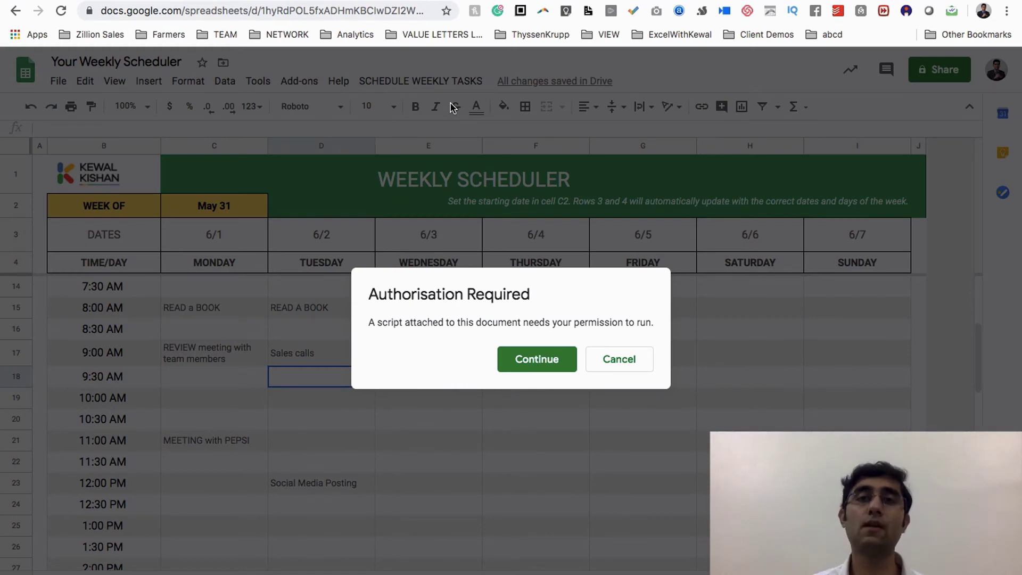
left_click(511, 364)
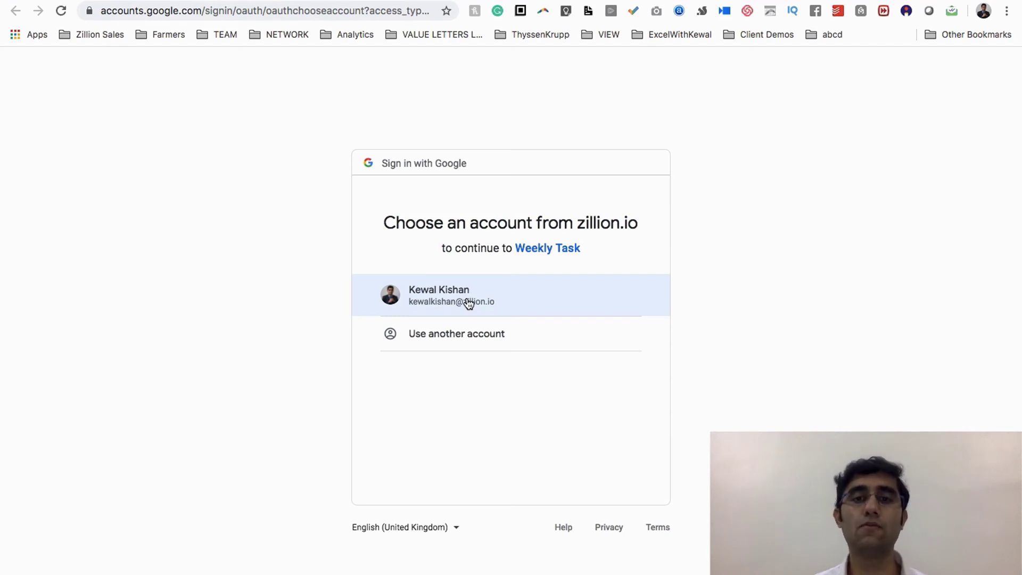
left_click(467, 301)
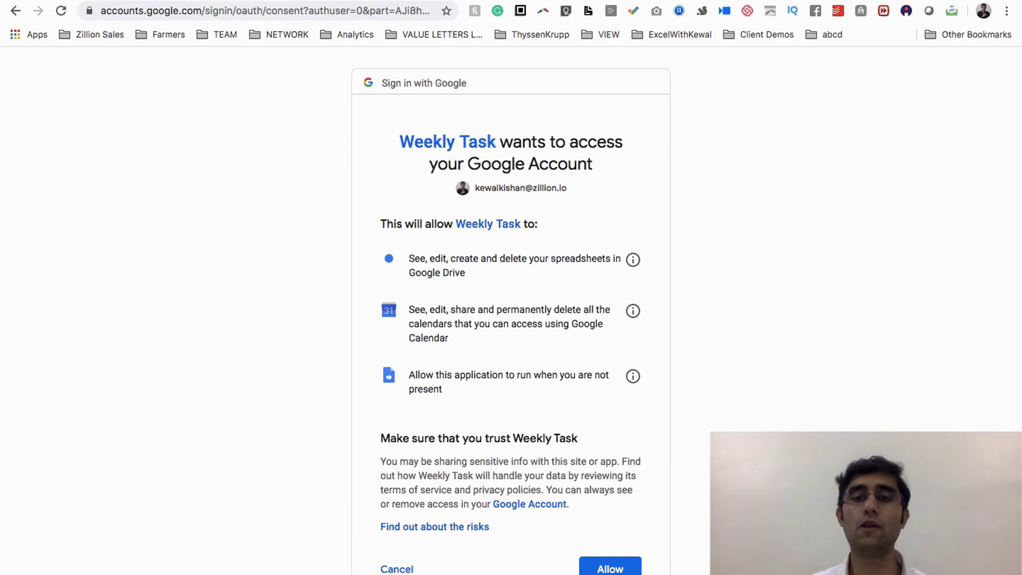
left_click(610, 567)
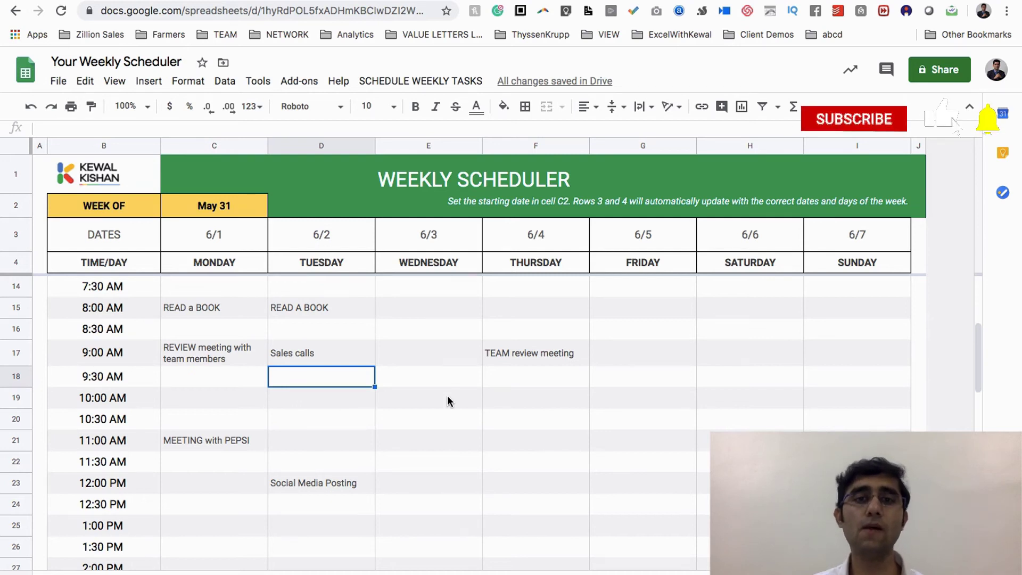
left_click(409, 82)
left_click(422, 109)
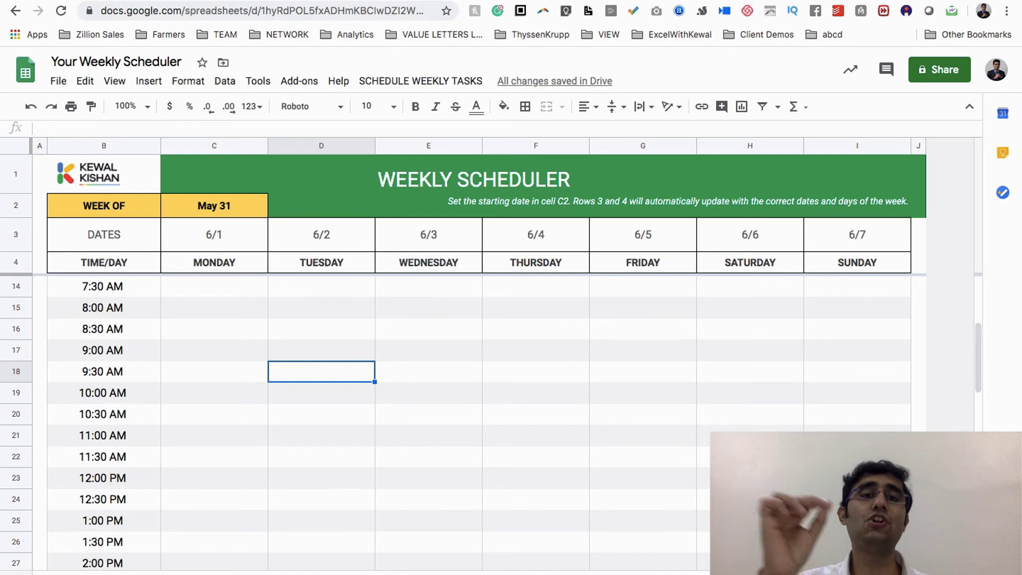
Widen the Name column on the created-events sheet and review the listed event names
key("ctrl+shift+Page_Down")
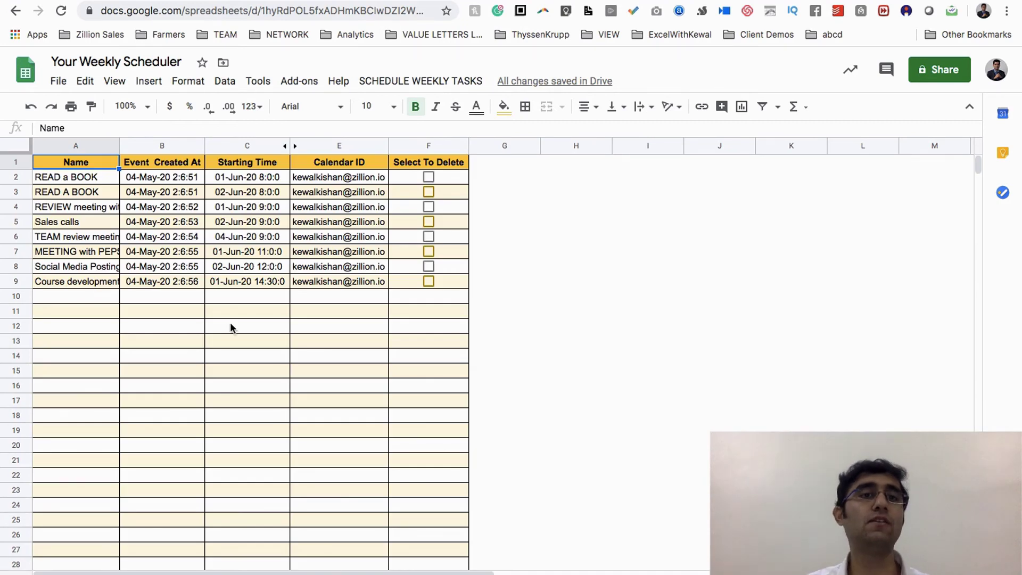
left_click_drag(118, 144, 84, 176)
left_click(84, 176)
left_click(89, 195)
left_click(95, 212)
left_click(89, 225)
left_click(92, 237)
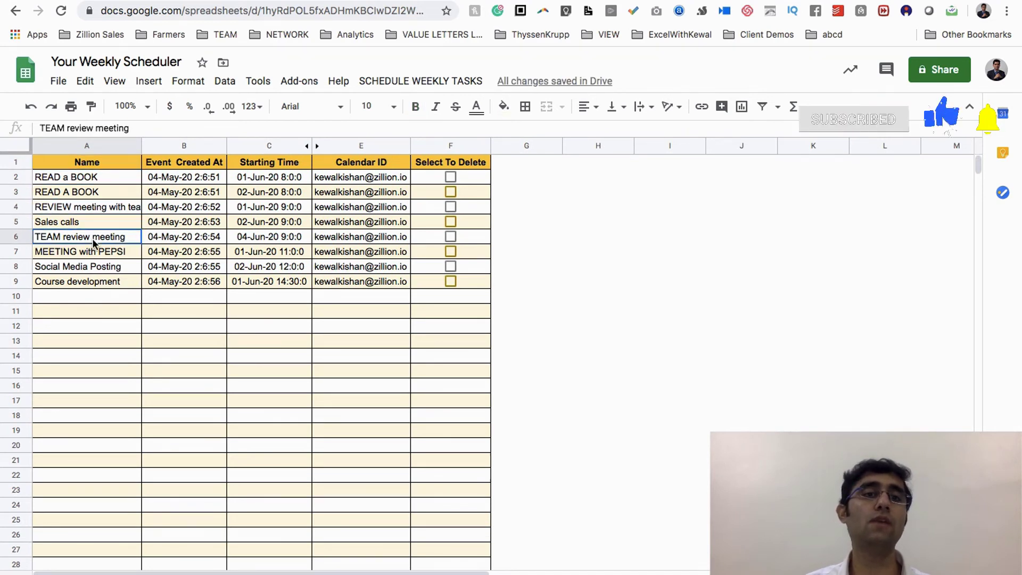
left_click(97, 267)
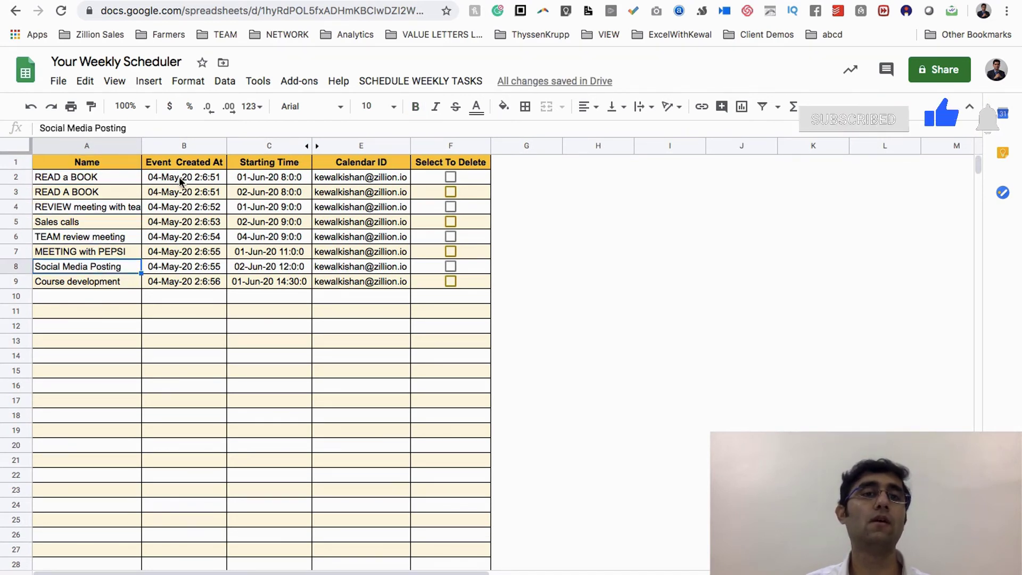
Review the creation times, starting times and calendar IDs recorded for the created events
left_click(179, 178)
left_click(176, 192)
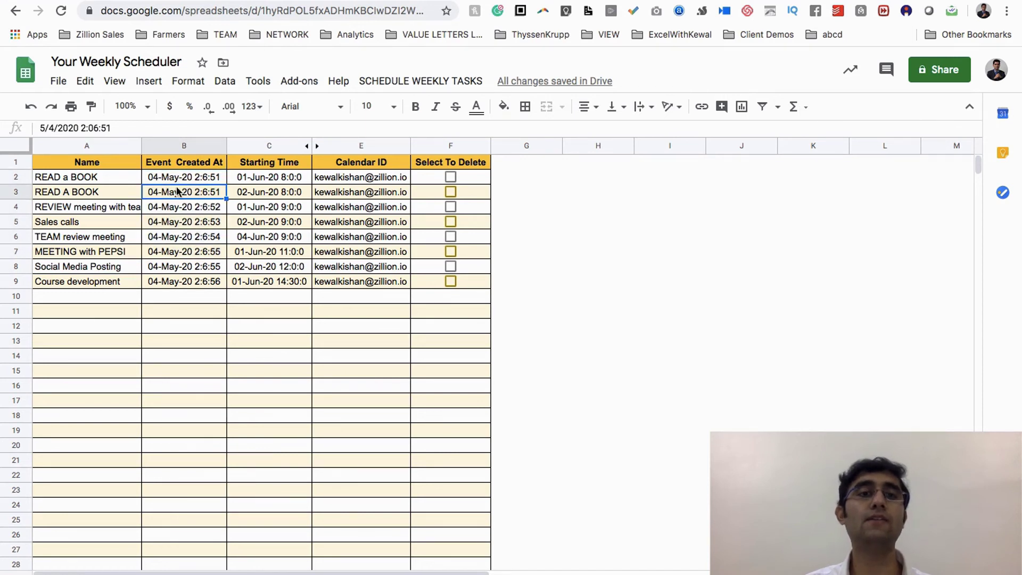
left_click(186, 222)
left_click_drag(273, 177, 271, 282)
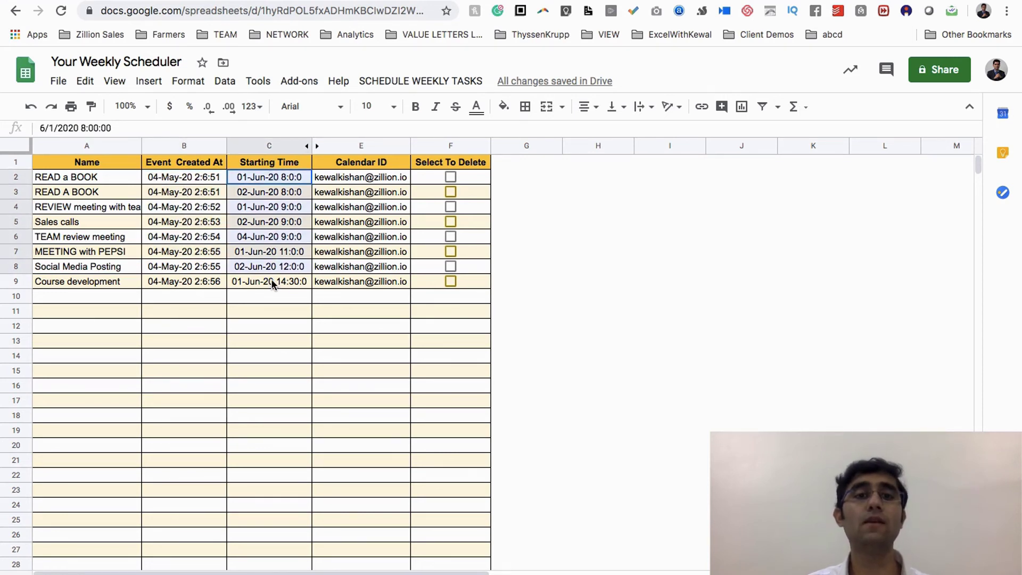
left_click(285, 179)
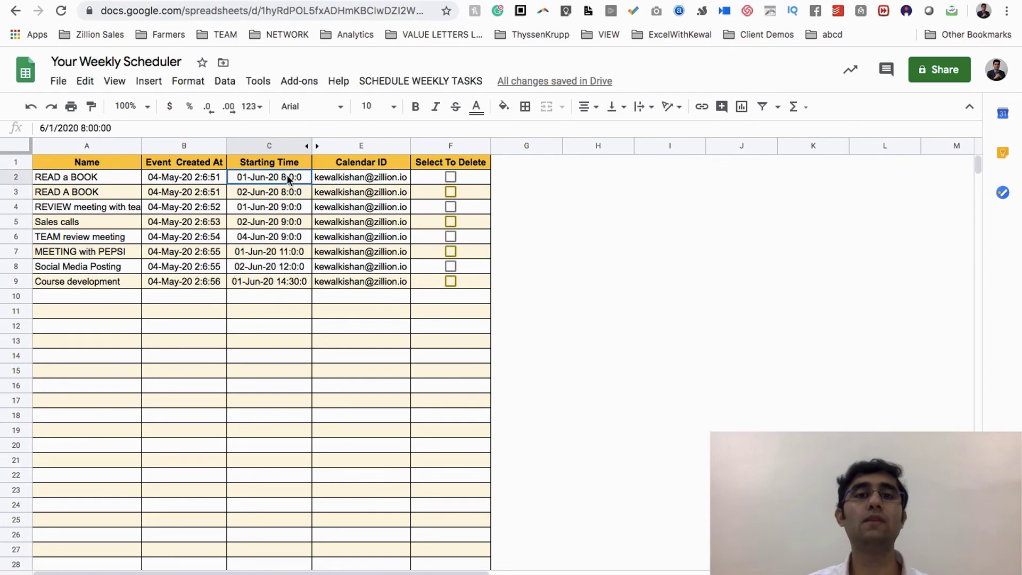
left_click(360, 180)
left_click(367, 192)
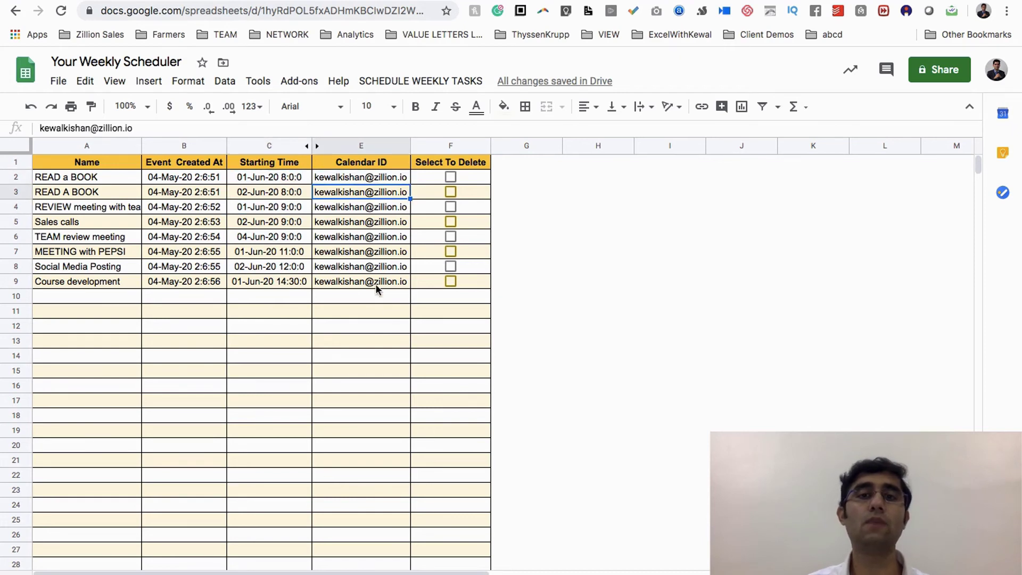
Mark the READ a BOOK (row 2), Sales calls and MEETING with PEPSI events for deletion
left_click(452, 177)
left_click(450, 220)
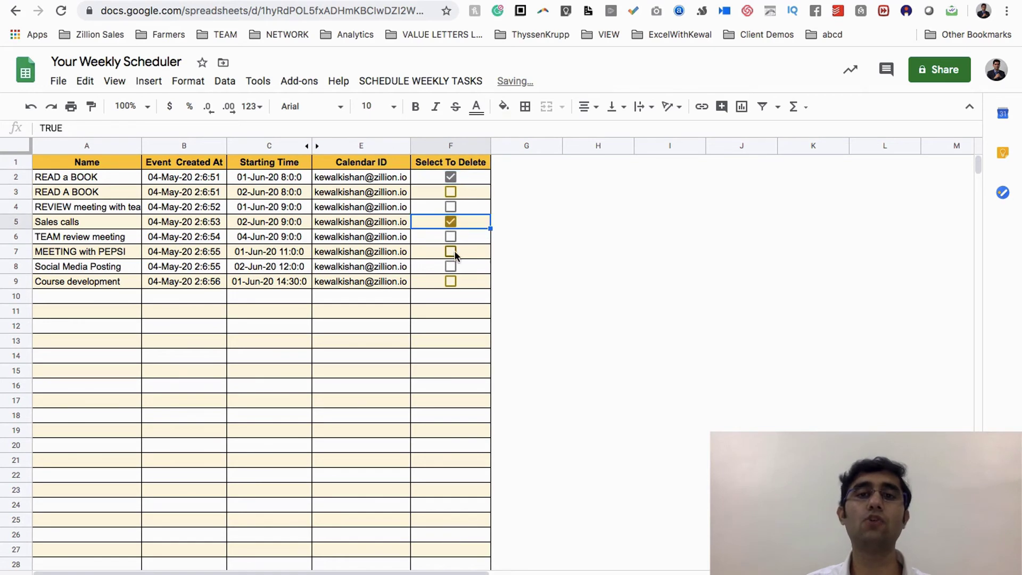
left_click(452, 251)
left_click(448, 83)
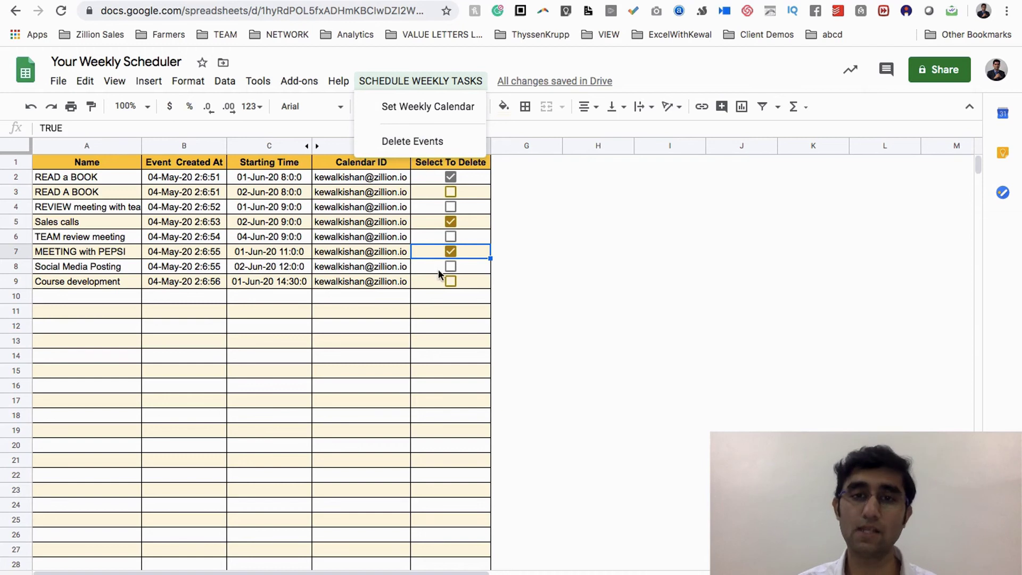
left_click(443, 330)
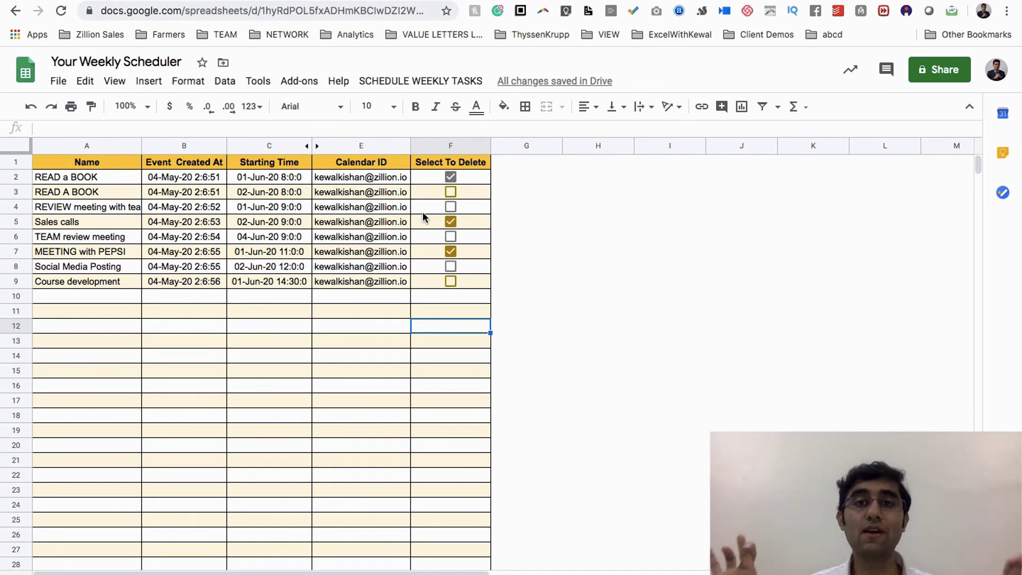
Switch to Google Calendar and examine the events scheduled for the week of May 31, then return to the spreadsheet
key("ctrl+Tab")
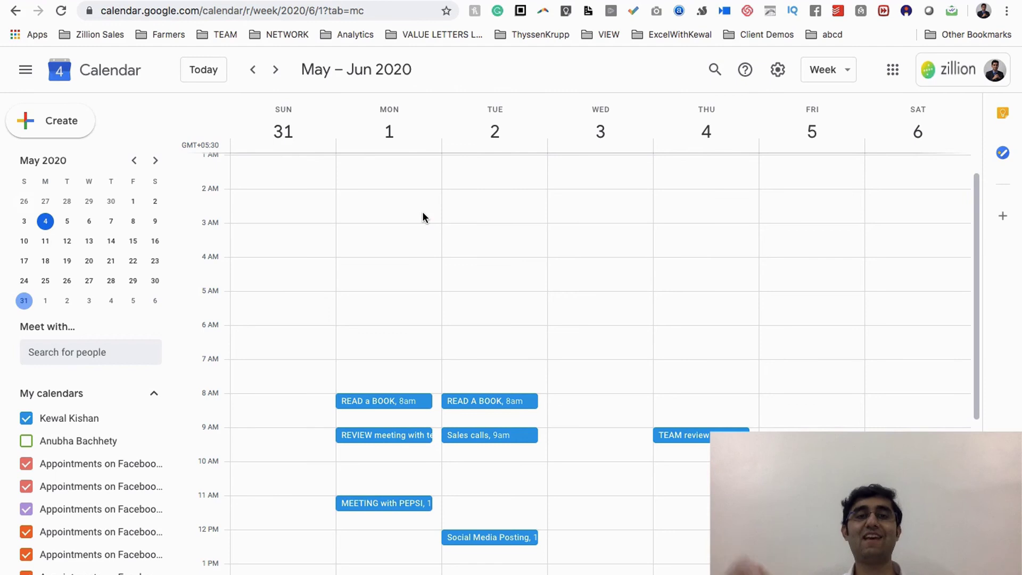
scroll(423, 212, "down", 3)
scroll(423, 212, "down", 1)
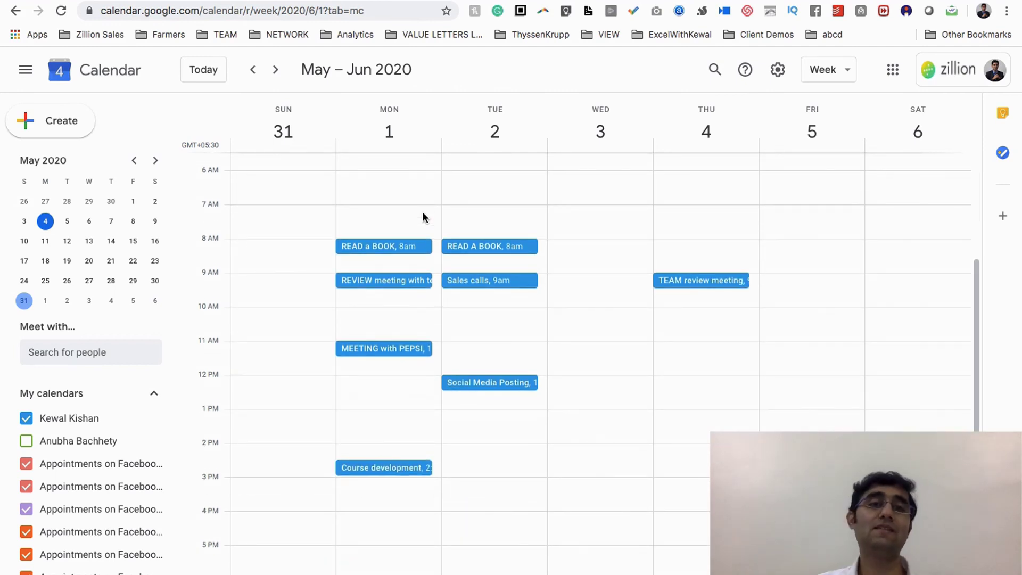
key("ctrl+shift+Tab")
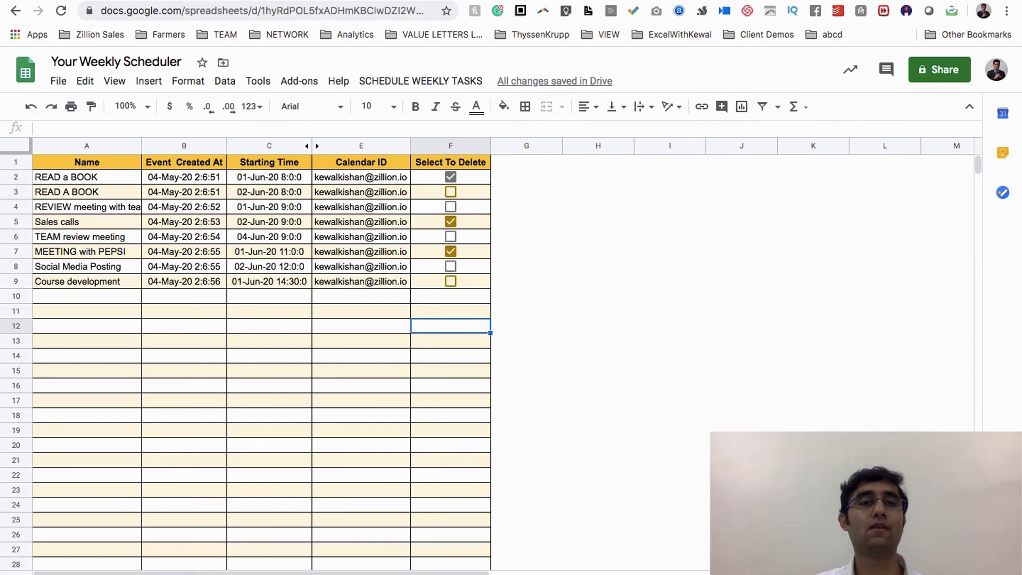
Look at the weekly scheduler sheet and open the details of Monday's Course development event in Google Calendar
key("ctrl+shift+Page_Down")
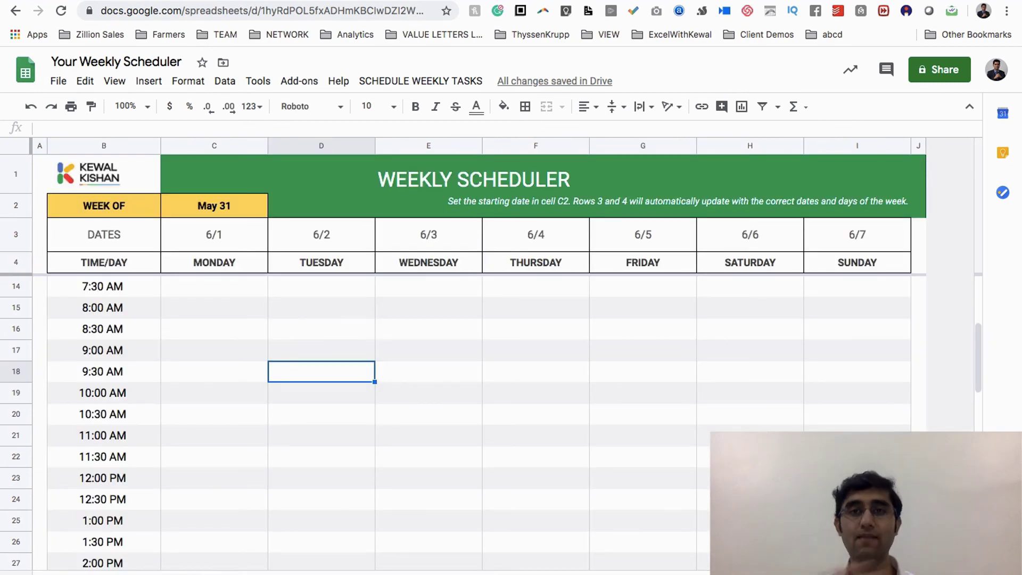
left_click(419, 81)
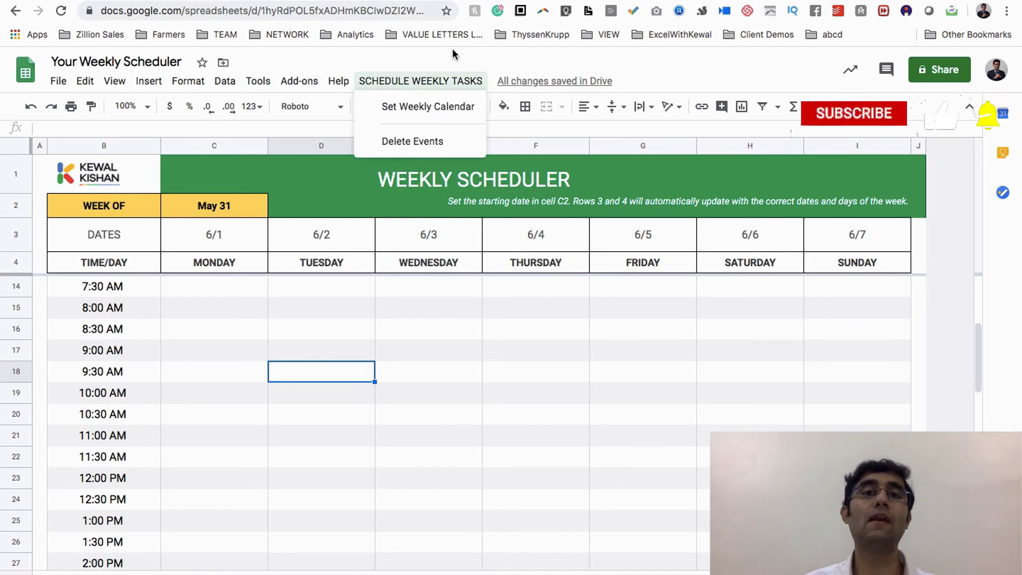
key("ctrl+Tab")
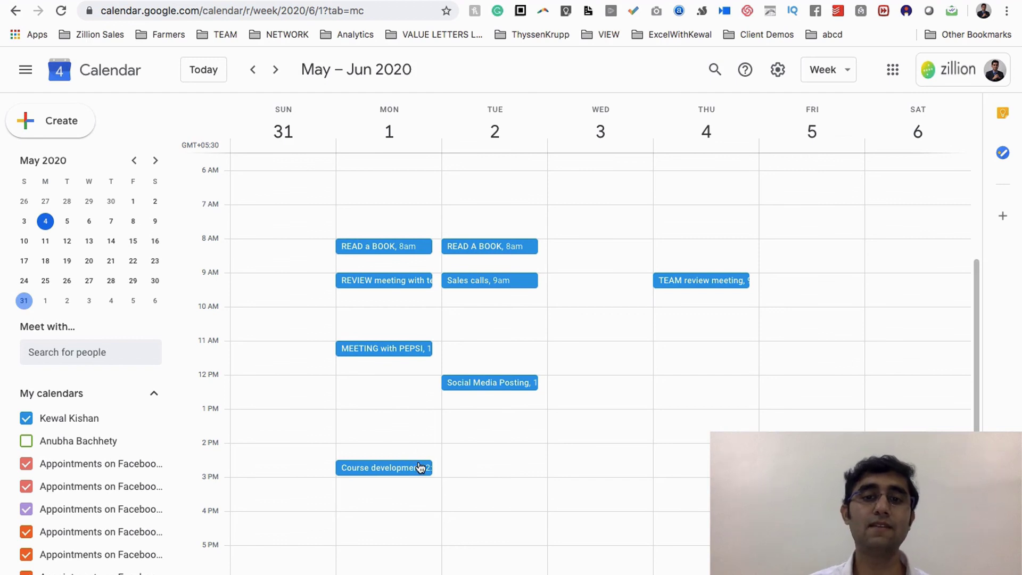
left_click(363, 473)
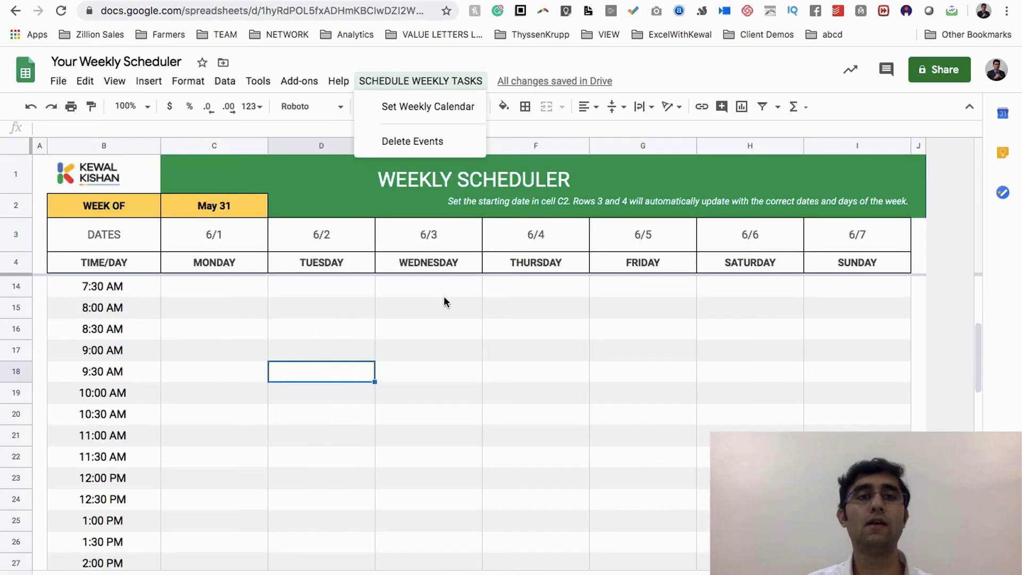
left_click(348, 533)
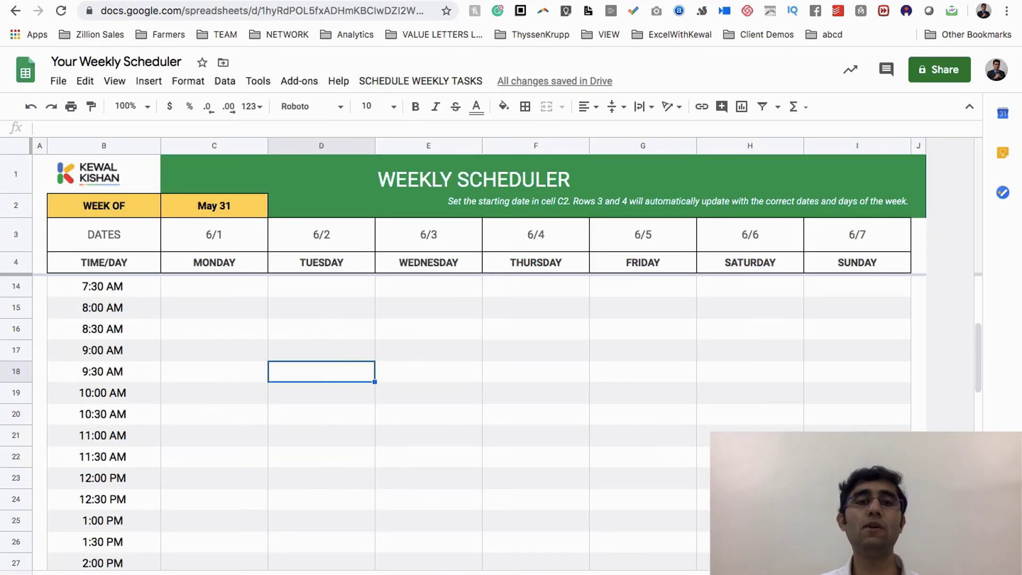
Select only the Social Media Posting and Course development events on the created-events sheet and run Delete Events on them
key("ctrl+shift+Page_Down")
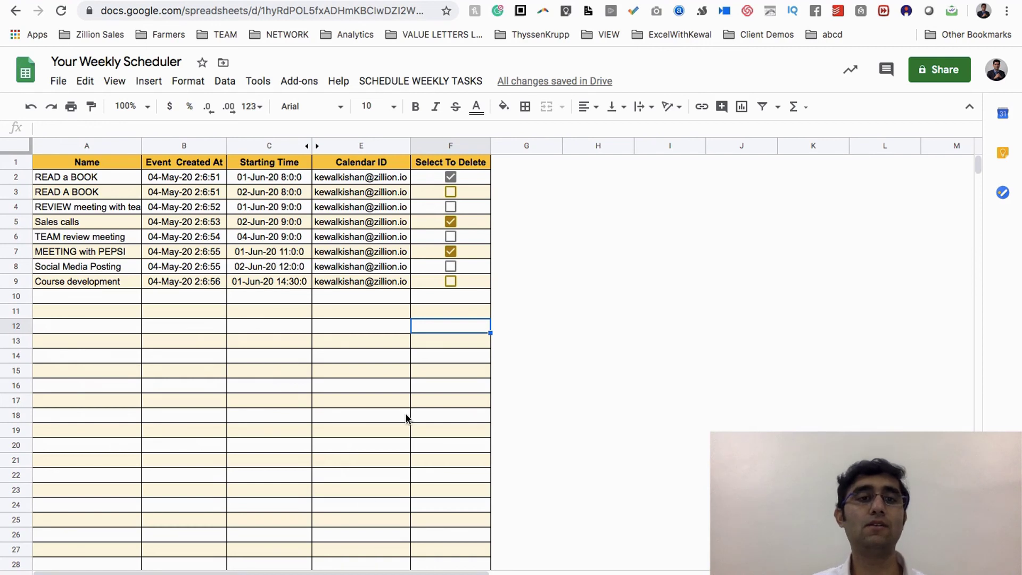
left_click(452, 281)
left_click(450, 251)
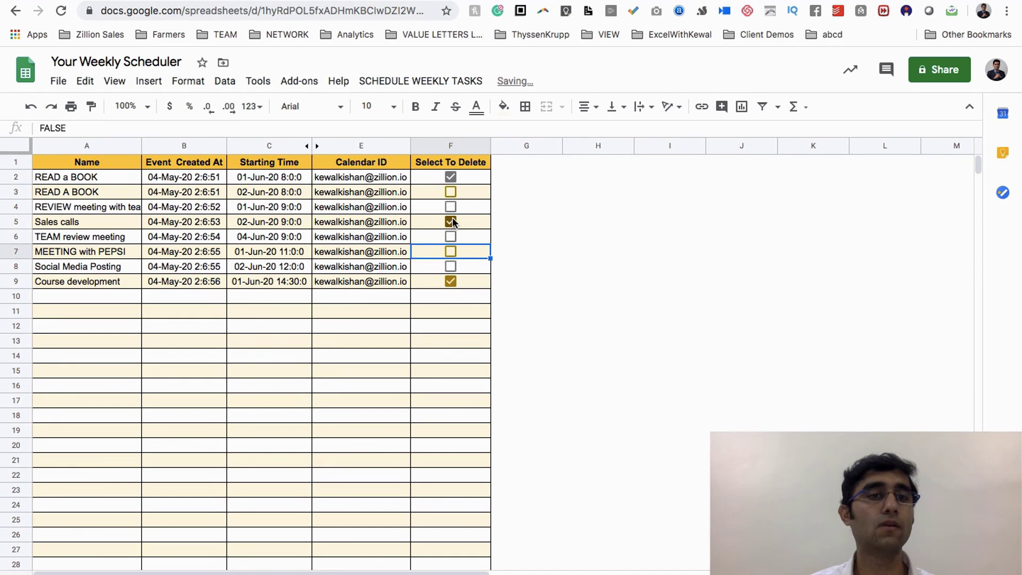
left_click(450, 221)
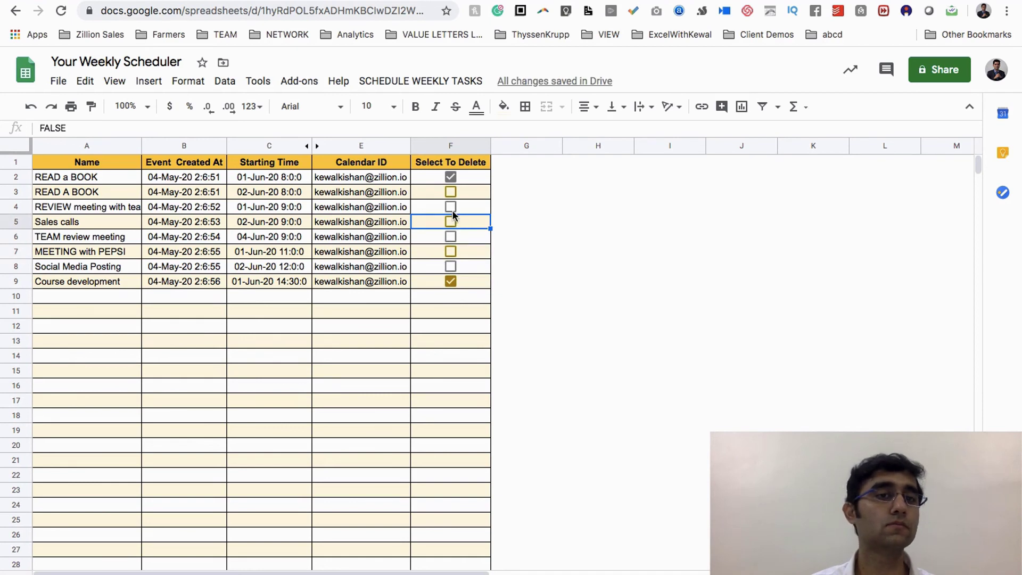
left_click(451, 176)
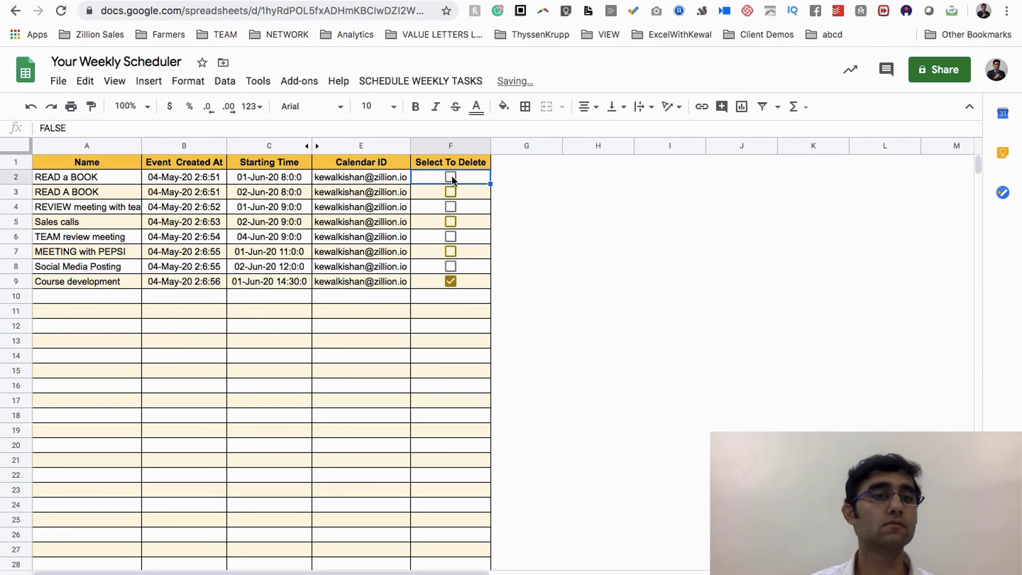
left_click(450, 265)
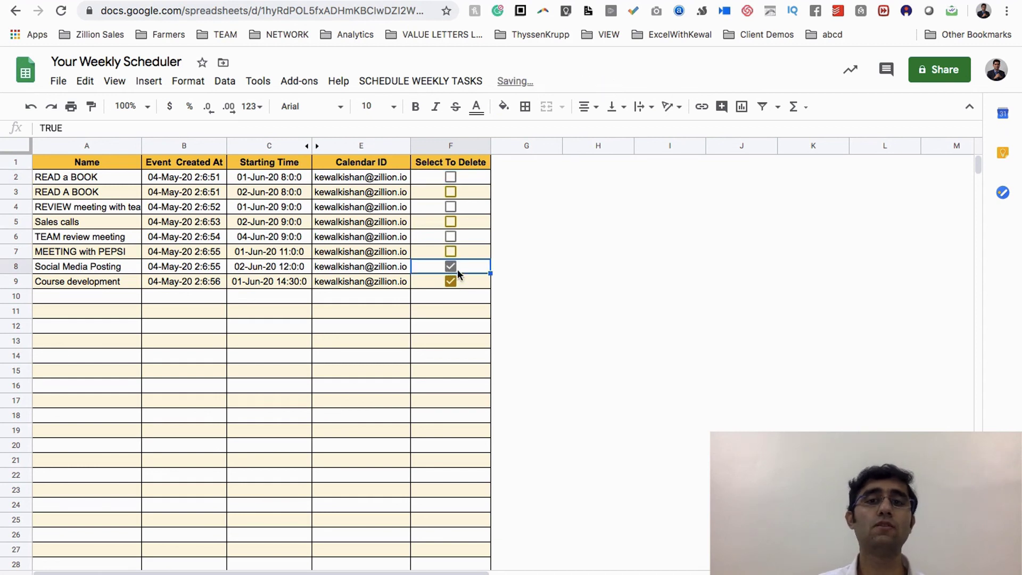
left_click(405, 81)
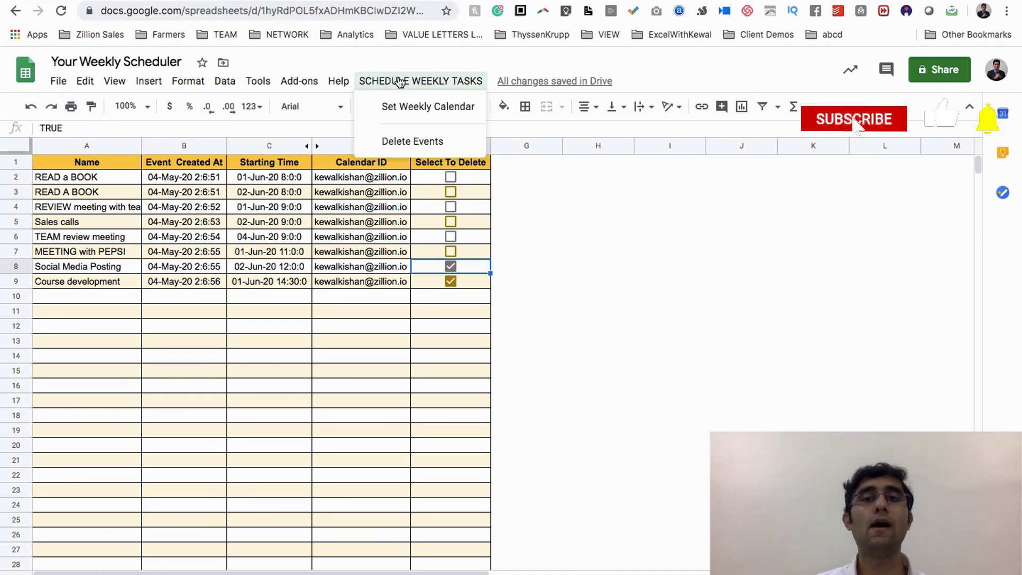
left_click(426, 139)
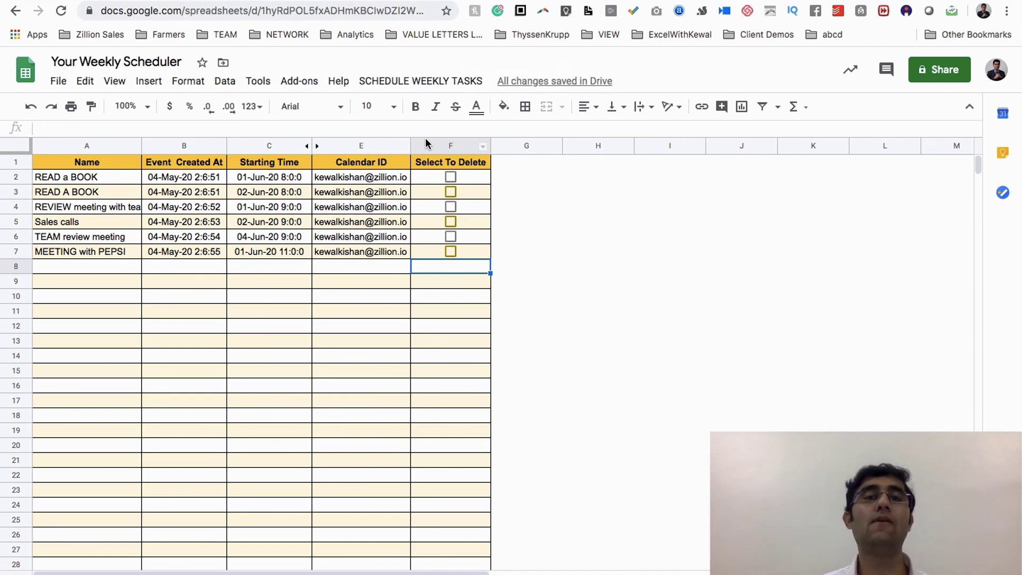
Switch to Google Calendar, close the Course development details and check which events remain in the week of May 31
key("ctrl+Tab")
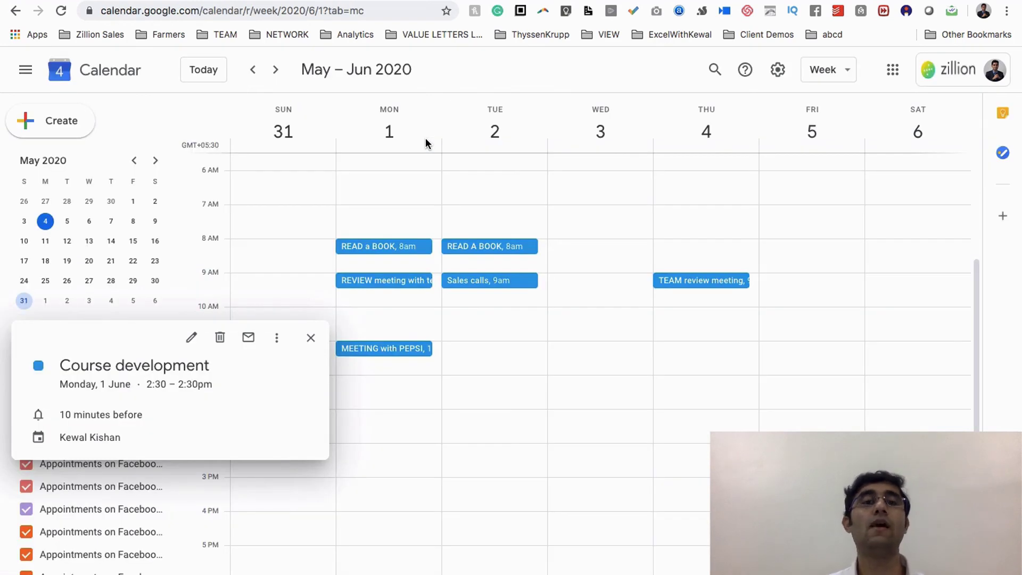
left_click(376, 367)
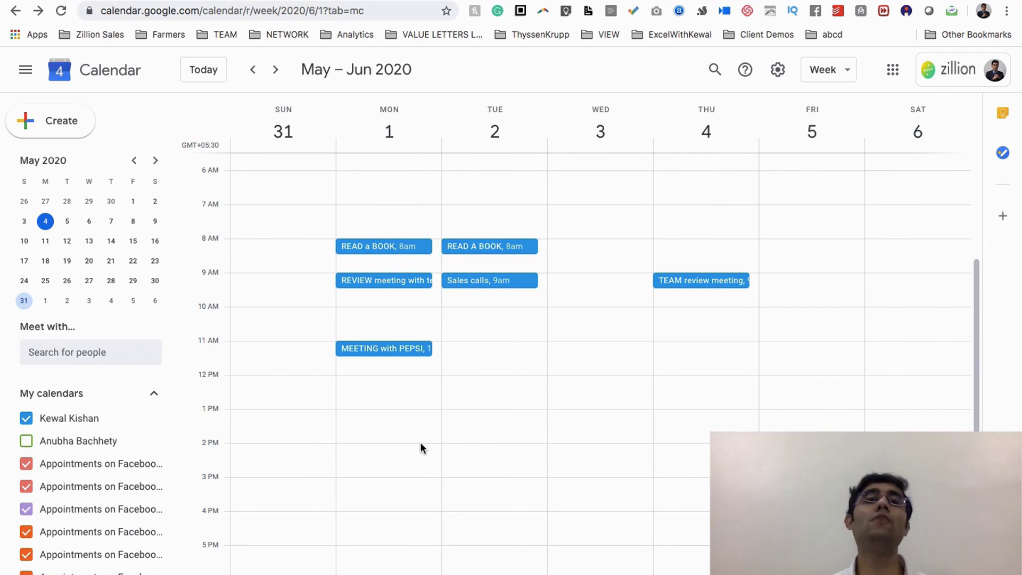
key("ctrl+shift+Tab")
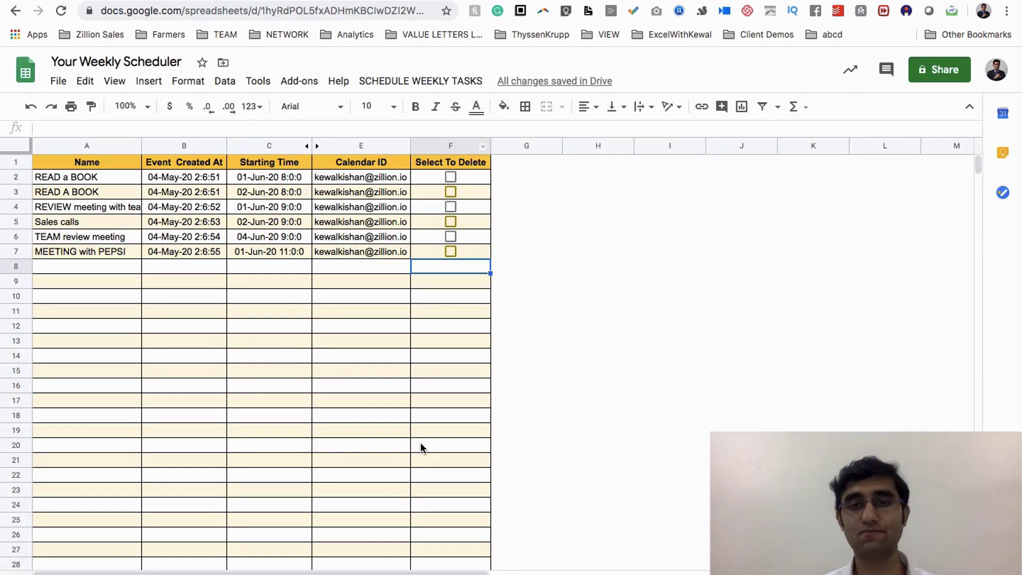